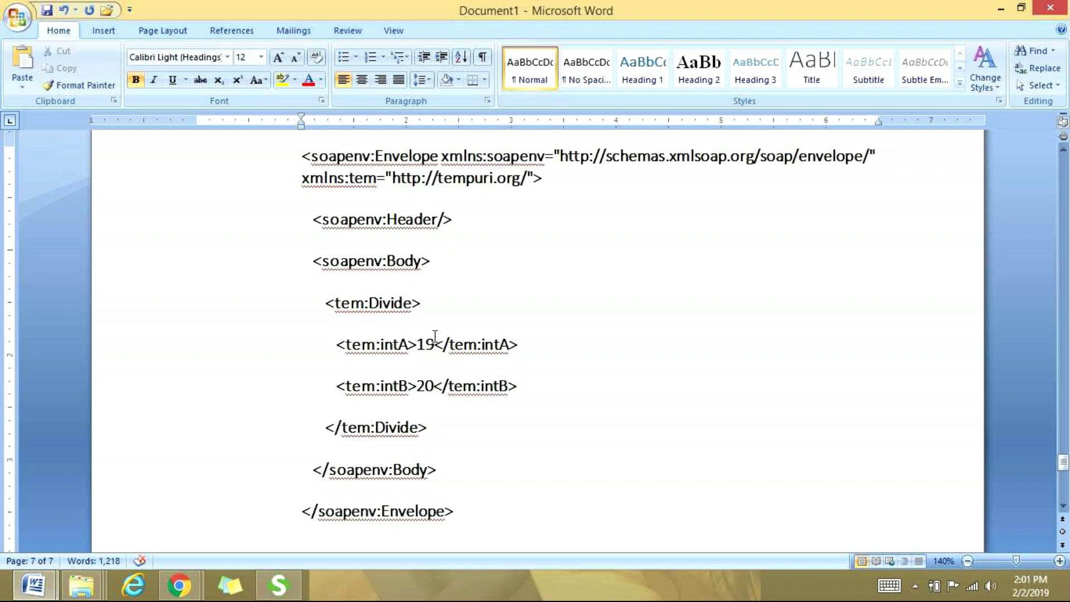
# - Set intA to 20 and intB to 2 in the document's sample Divide request
pyautogui.click(435, 341)
pyautogui.press('BackSpace')
pyautogui.press('BackSpace')
pyautogui.write('20')
pyautogui.press('Down')
pyautogui.press('BackSpace')
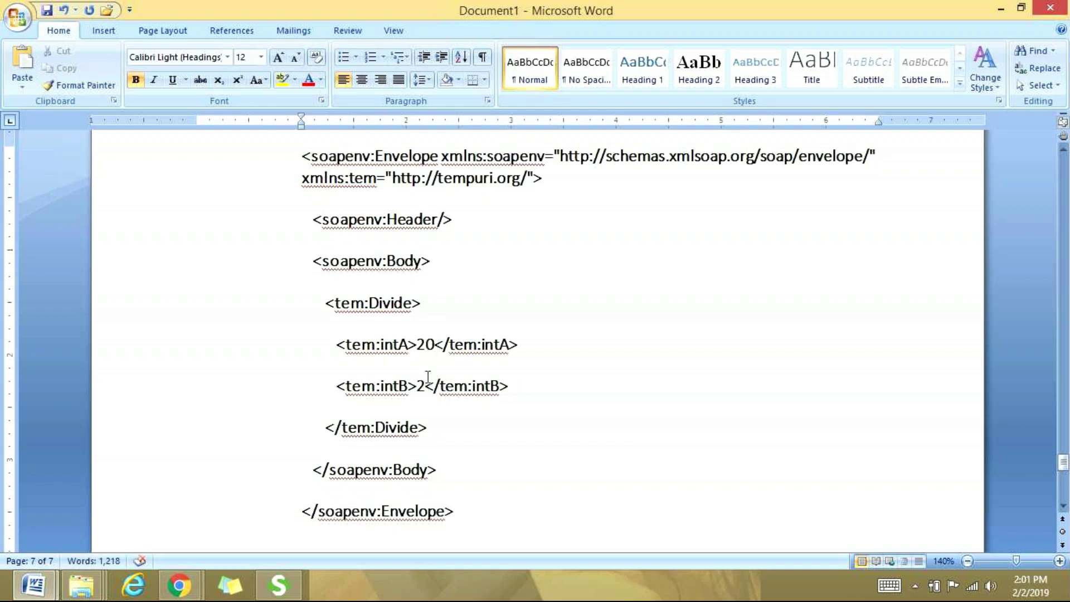
pyautogui.click(588, 296)
# - Append ACV to the intA value in the sample Divide request so it reads 20ACV
pyautogui.click(435, 344)
pyautogui.write('ACV')
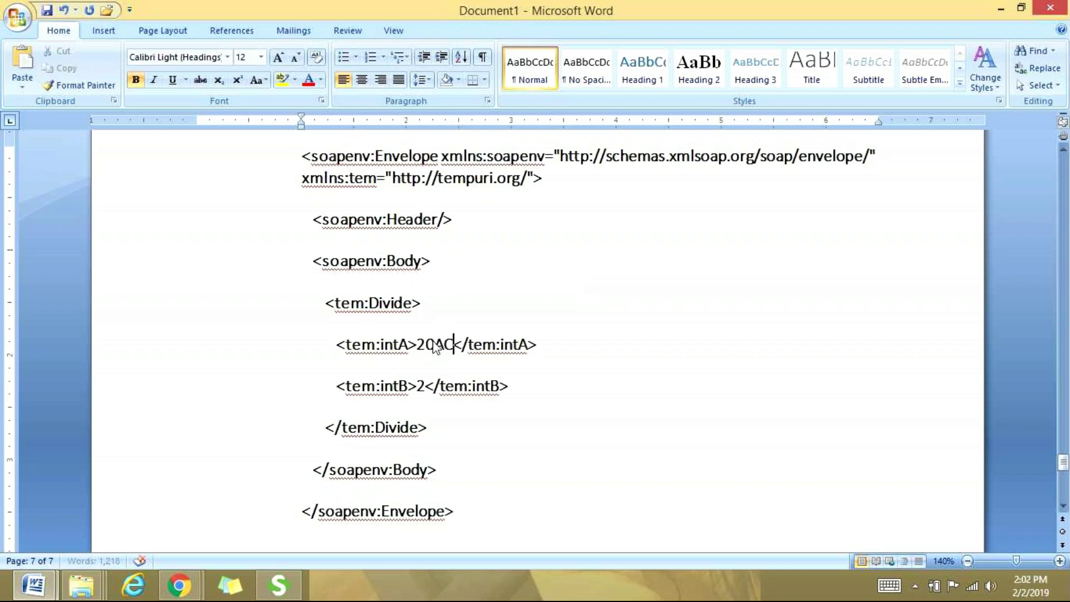
pyautogui.click(423, 386)
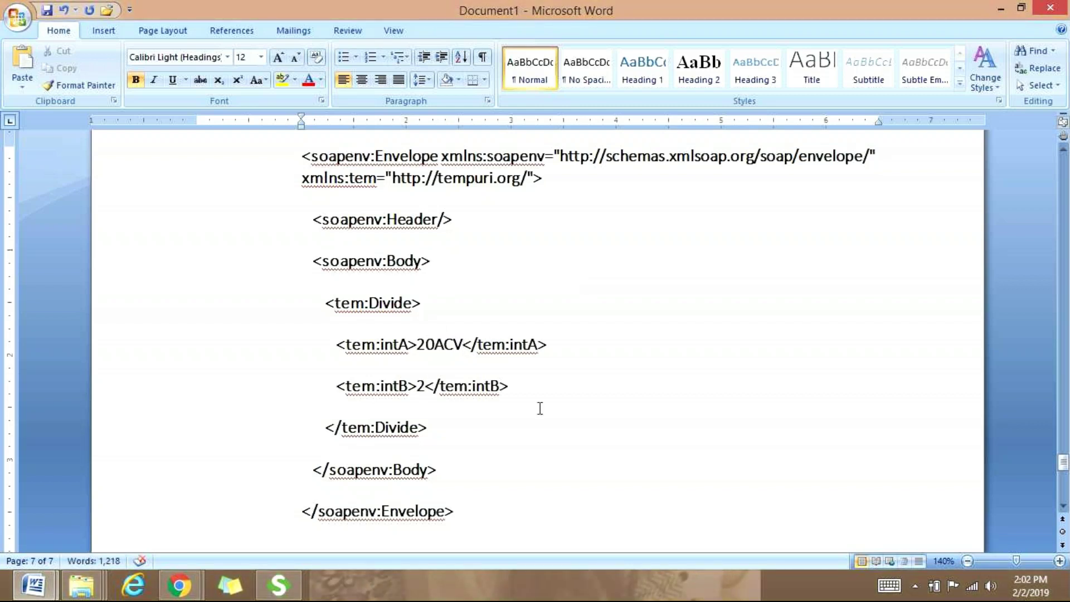
# - Switch to SoapUI, set intA to 20 and intB to 2 in the Divide request, and submit it
pyautogui.hotkey('alt', 'Tab')
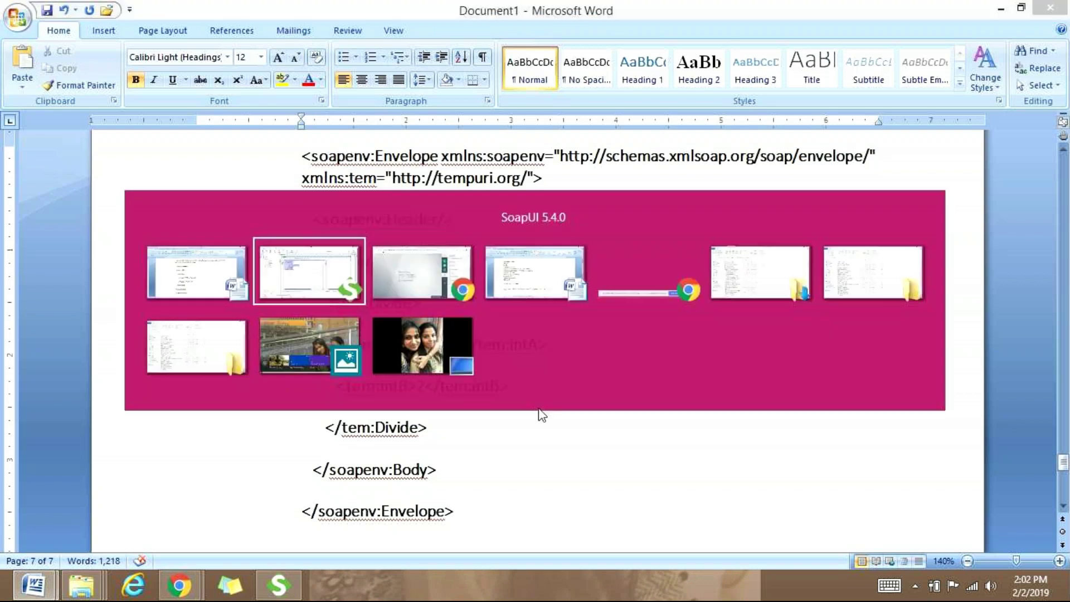
pyautogui.click(372, 204)
pyautogui.press('BackSpace')
pyautogui.write('20')
pyautogui.press('Down')
pyautogui.press('BackSpace')
pyautogui.write('2')
pyautogui.click(242, 133)
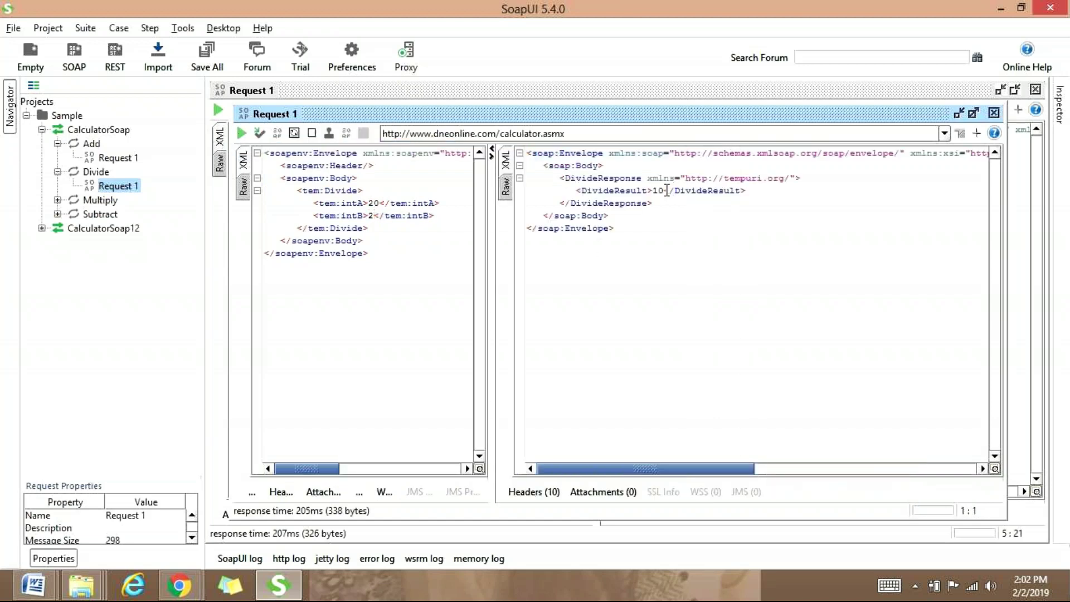
# - Change intA to 20ACV in the Divide request and submit it again
pyautogui.click(380, 204)
pyautogui.write('ACV')
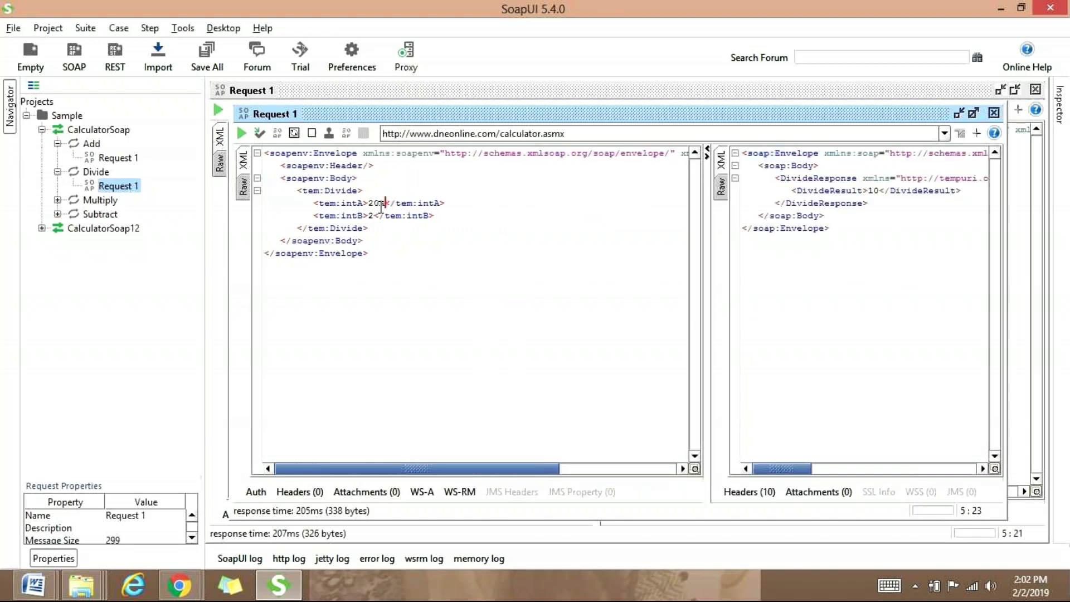
pyautogui.click(241, 133)
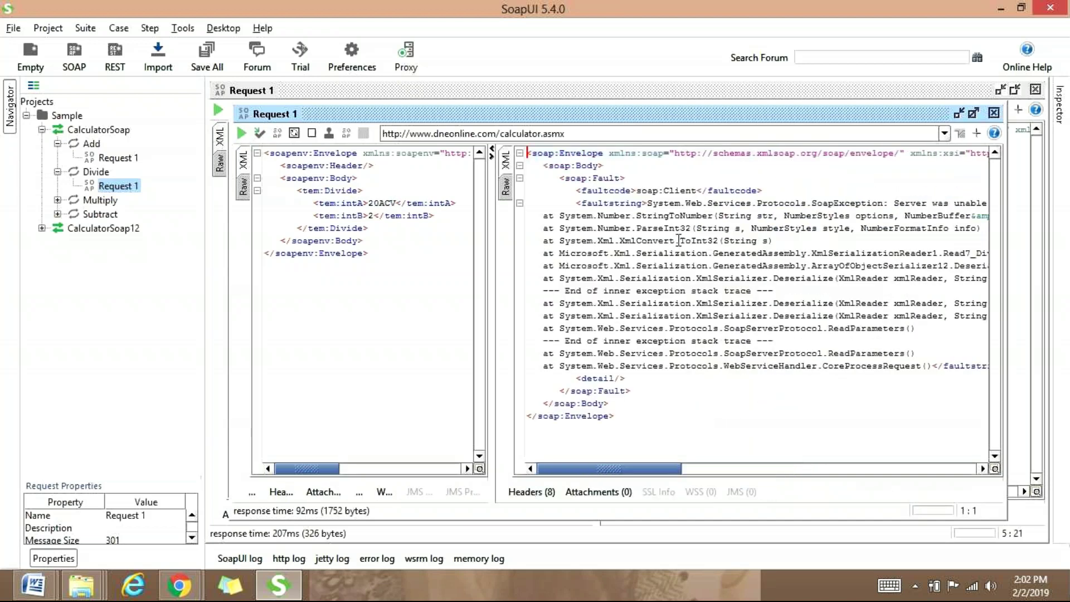
# - Examine the fault string in the Divide response and the intA element name in the request
pyautogui.moveTo(646, 203); pyautogui.dragTo(726, 402)
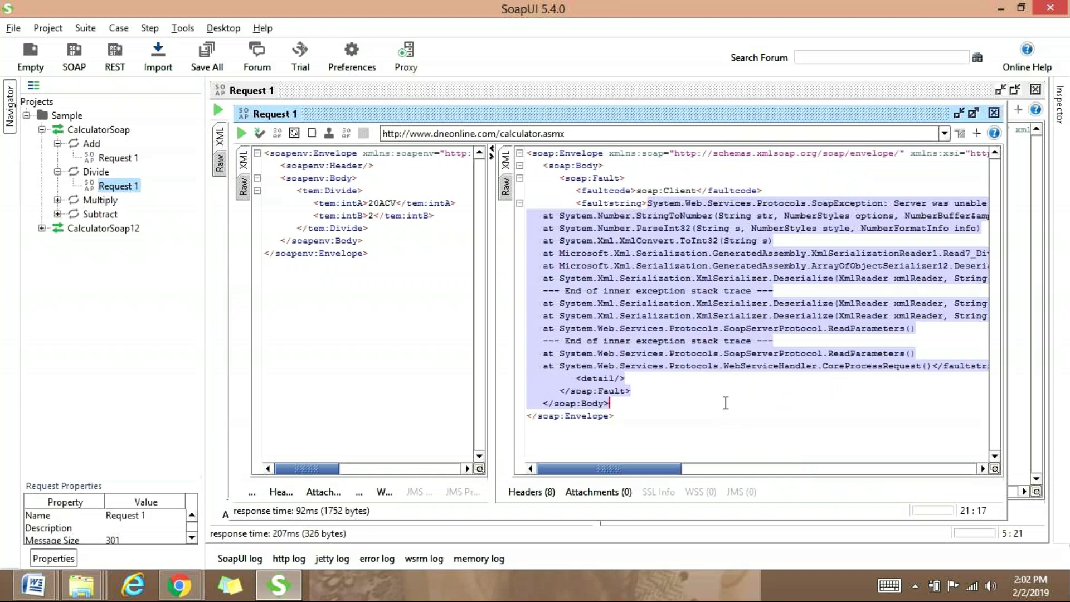
pyautogui.click(725, 402)
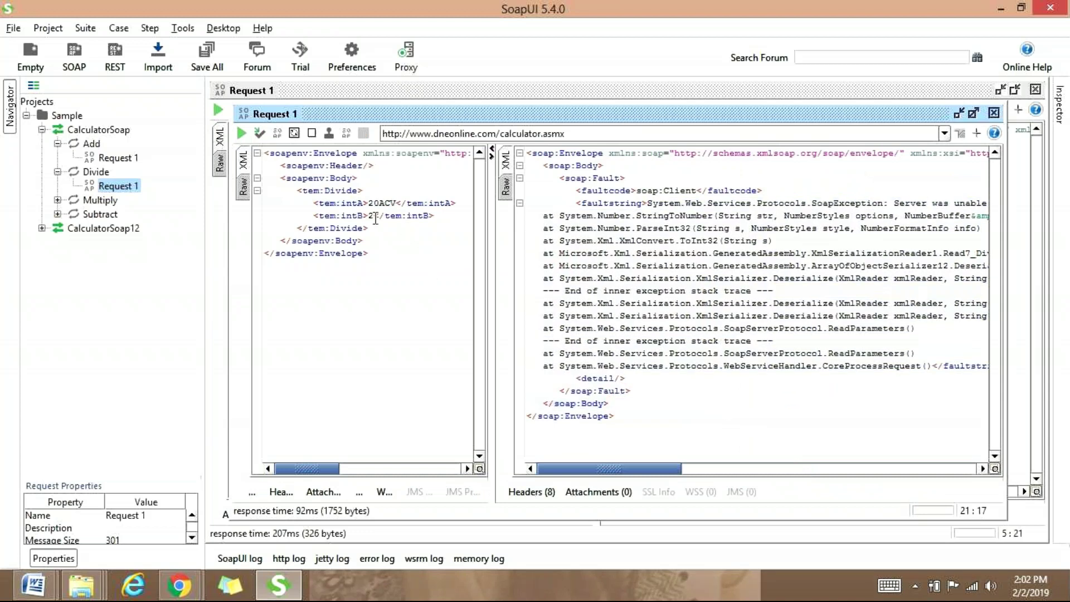
pyautogui.doubleClick(352, 203)
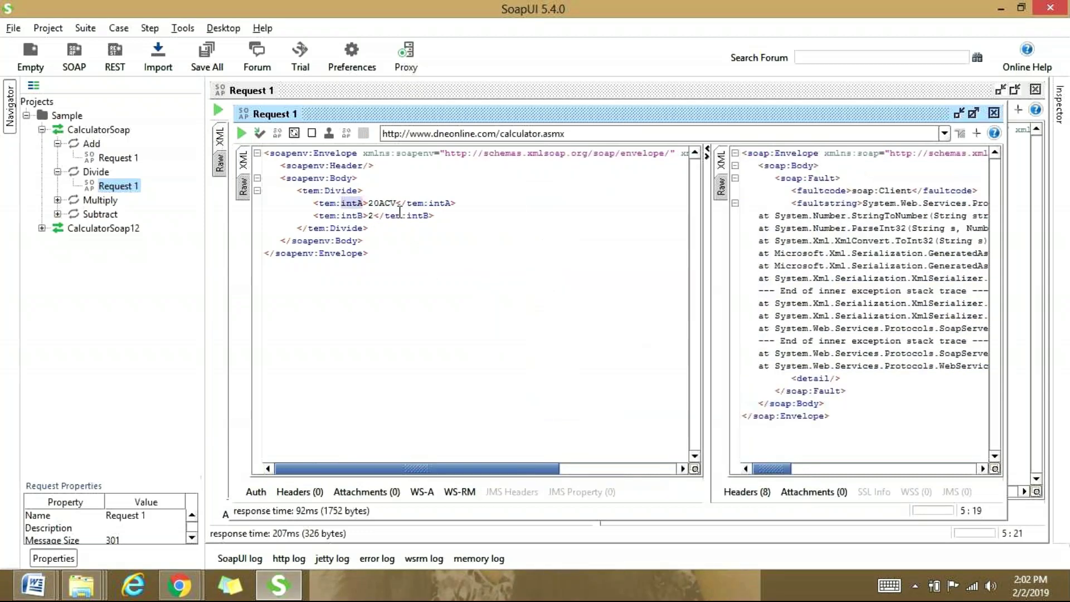
# - Return to the Word document and review the web service roles and the provider, requestor and registry diagram
pyautogui.click(1001, 8)
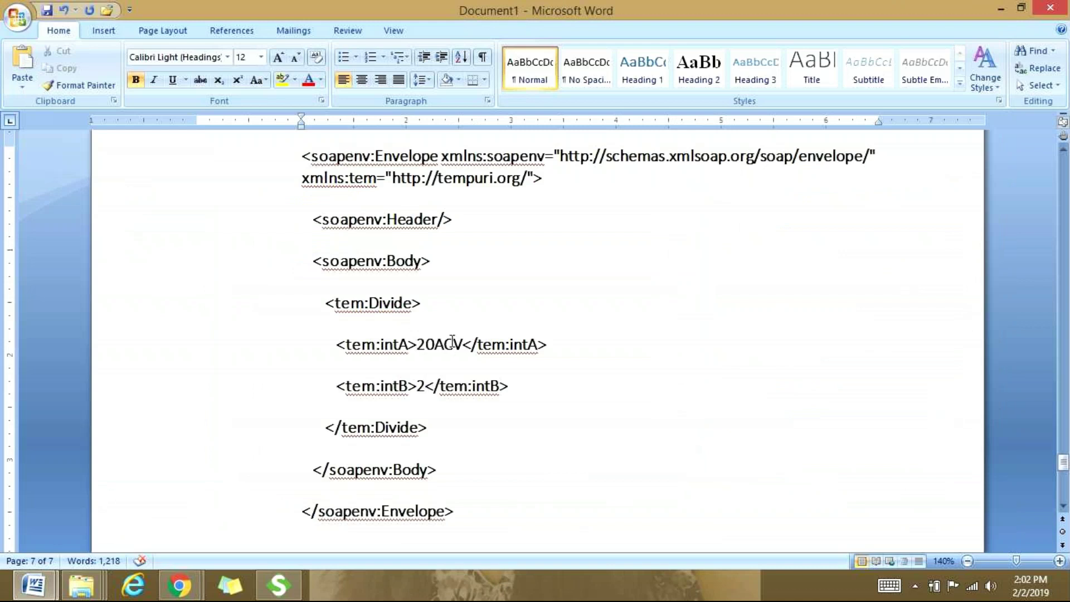
pyautogui.click(392, 345)
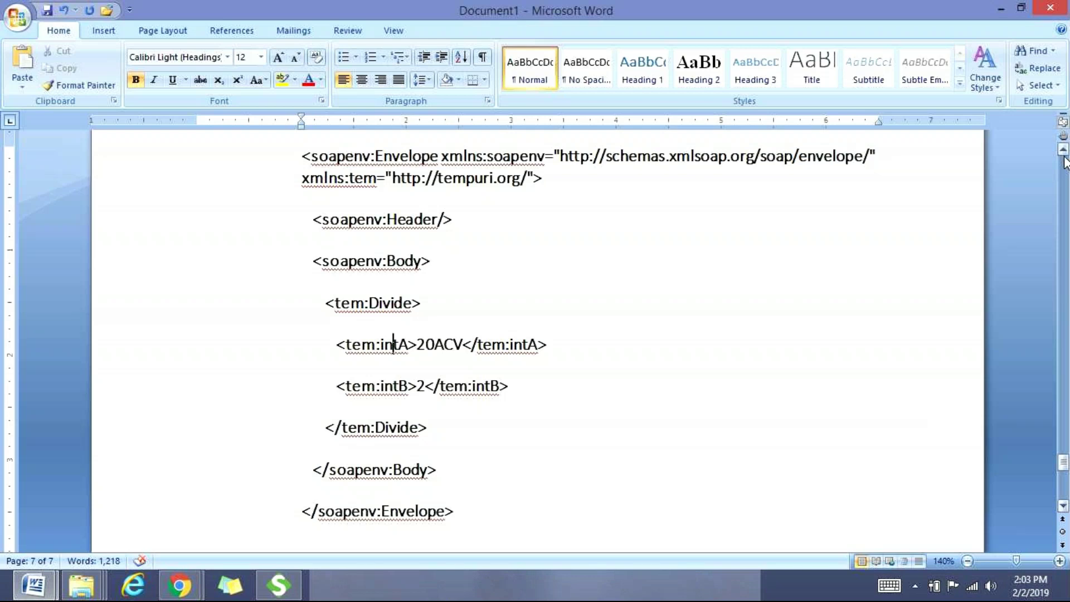
pyautogui.scroll(10, 1066, 161)
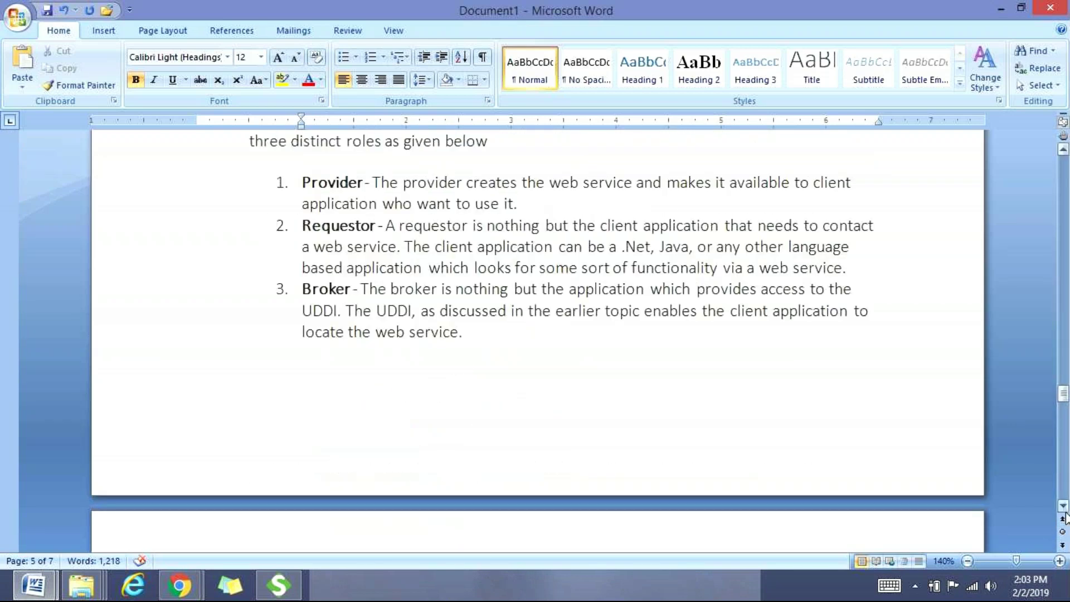
pyautogui.click(1062, 505)
pyautogui.scroll(-4, 1064, 513)
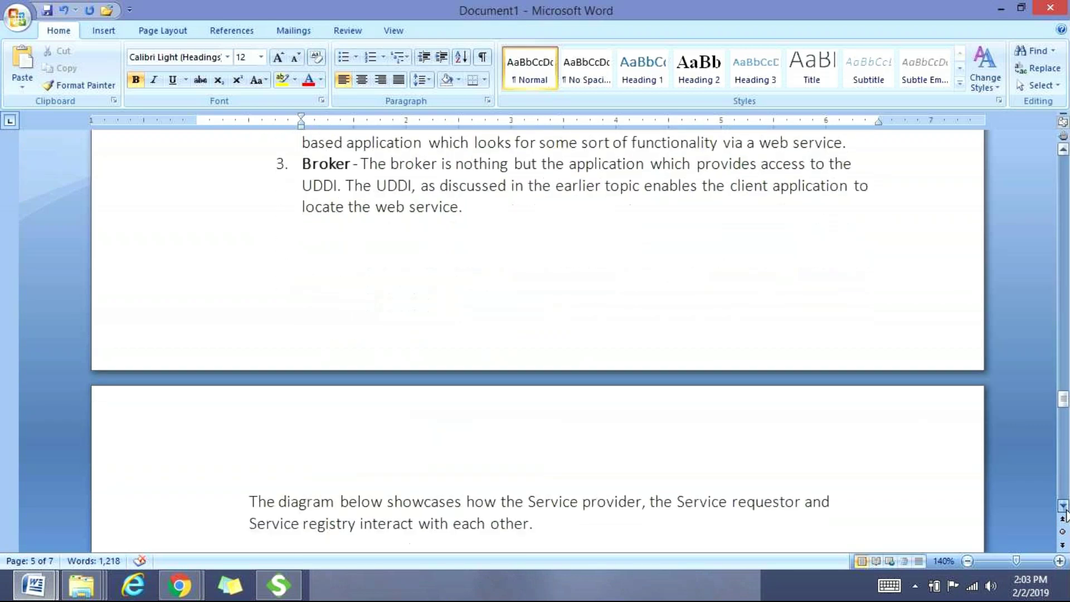
pyautogui.scroll(-8, 1064, 514)
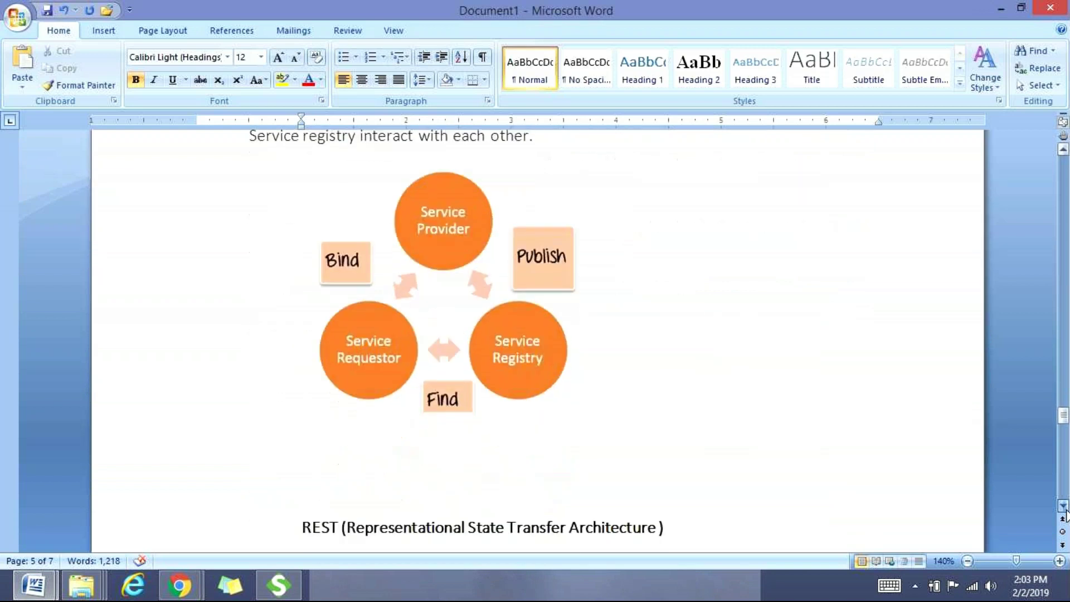
# - Switch to SoapUI, open the Add operation's Request 1, set intA to 8.3 and intB to 10.2, and submit it
pyautogui.hotkey('alt', 'Tab')
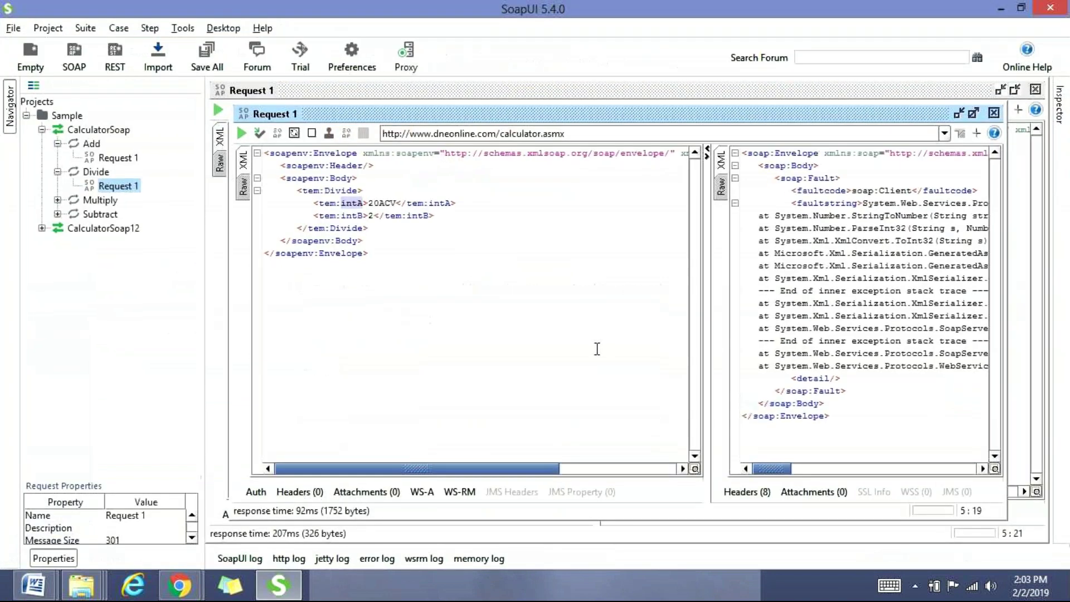
pyautogui.doubleClick(107, 158)
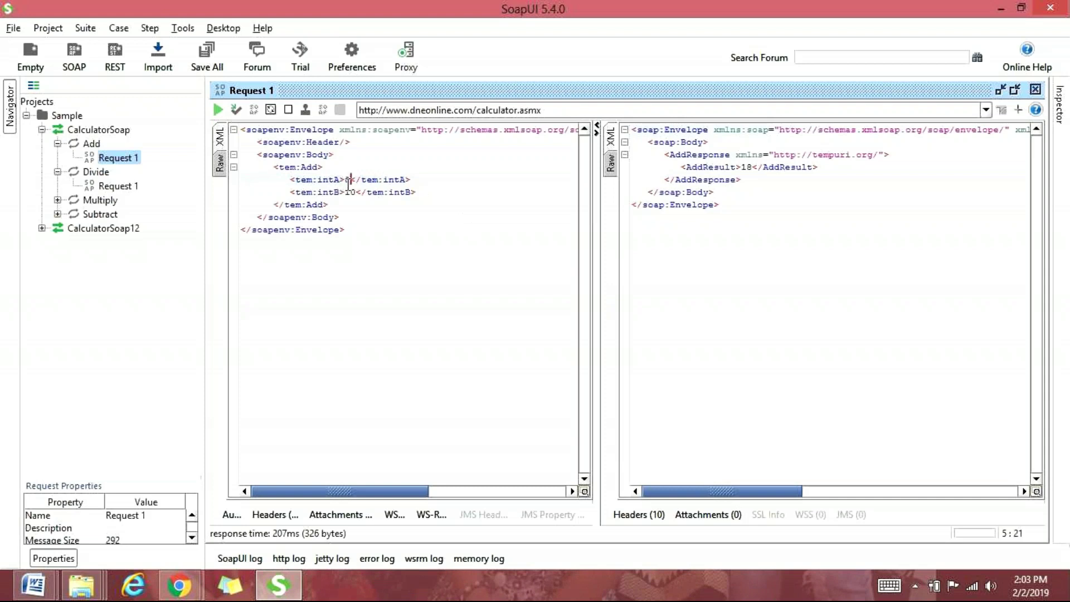
pyautogui.write('.3')
pyautogui.press('Down')
pyautogui.press('Left')
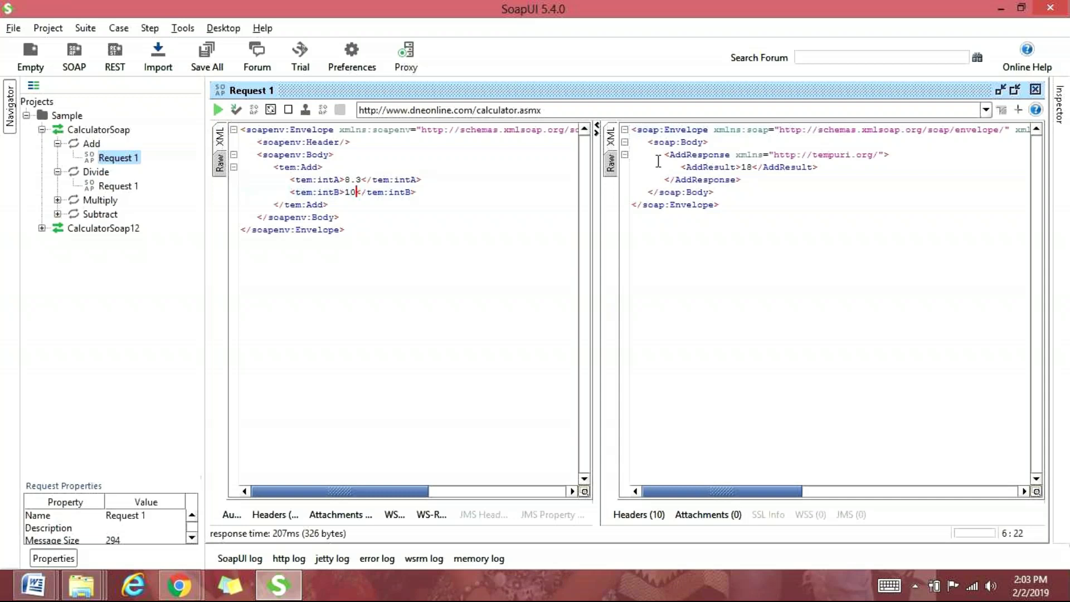
pyautogui.write('.3')
pyautogui.click(218, 110)
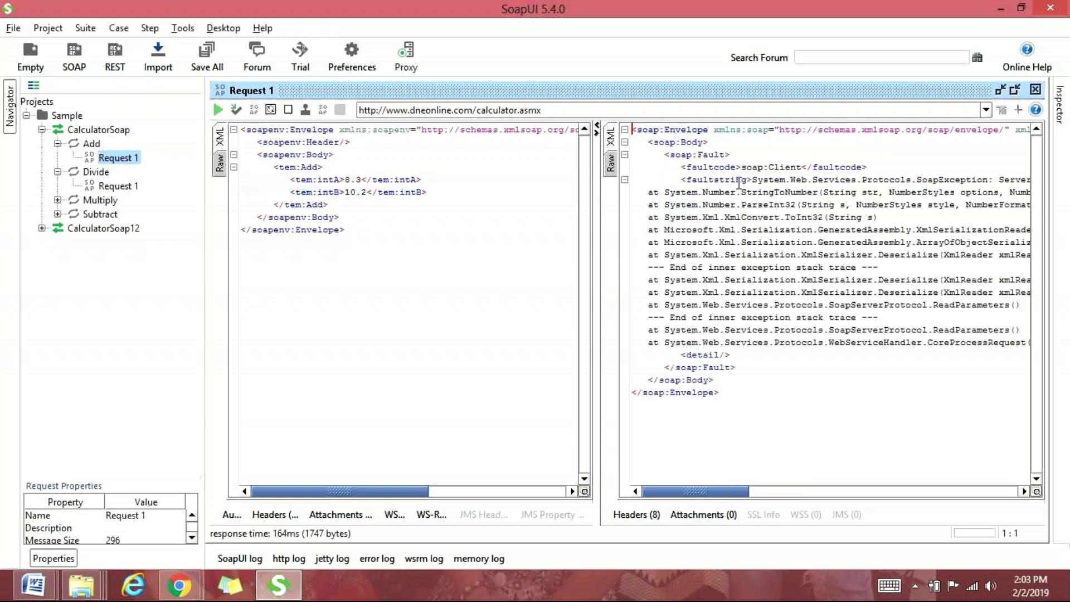
# - Highlight intA in the Add request and review the CalculatorSoap operations, leaving Add expanded and Divide collapsed
pyautogui.doubleClick(405, 178)
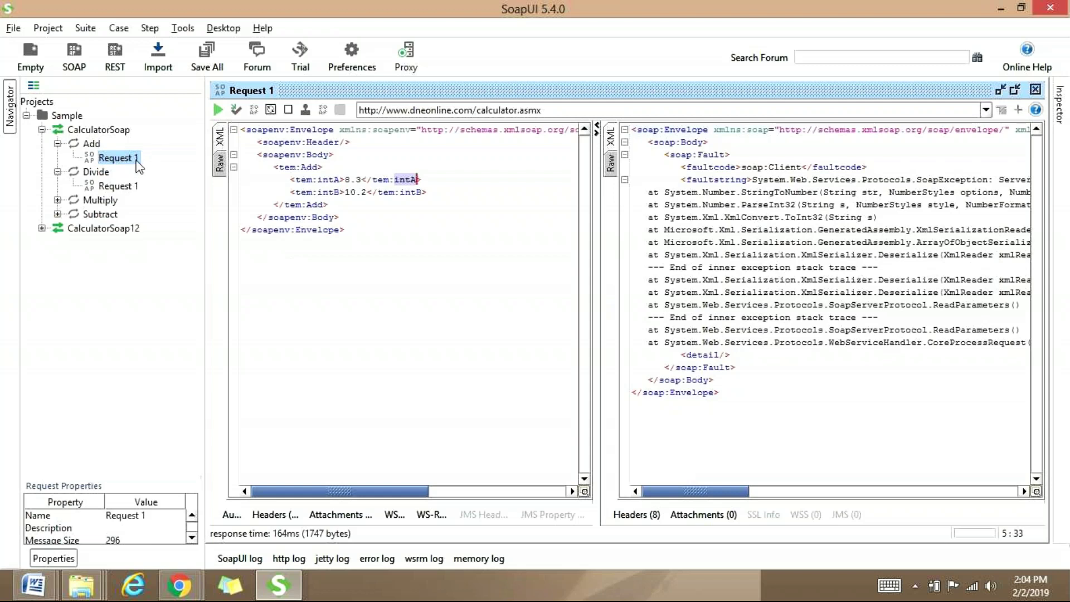
pyautogui.click(91, 144)
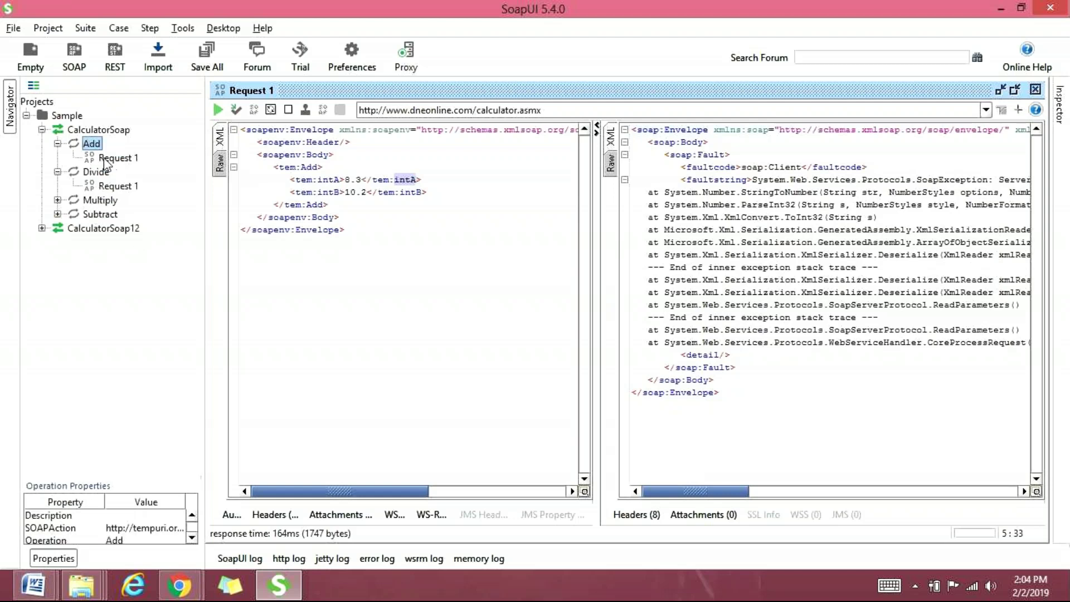
pyautogui.click(58, 143)
pyautogui.click(57, 157)
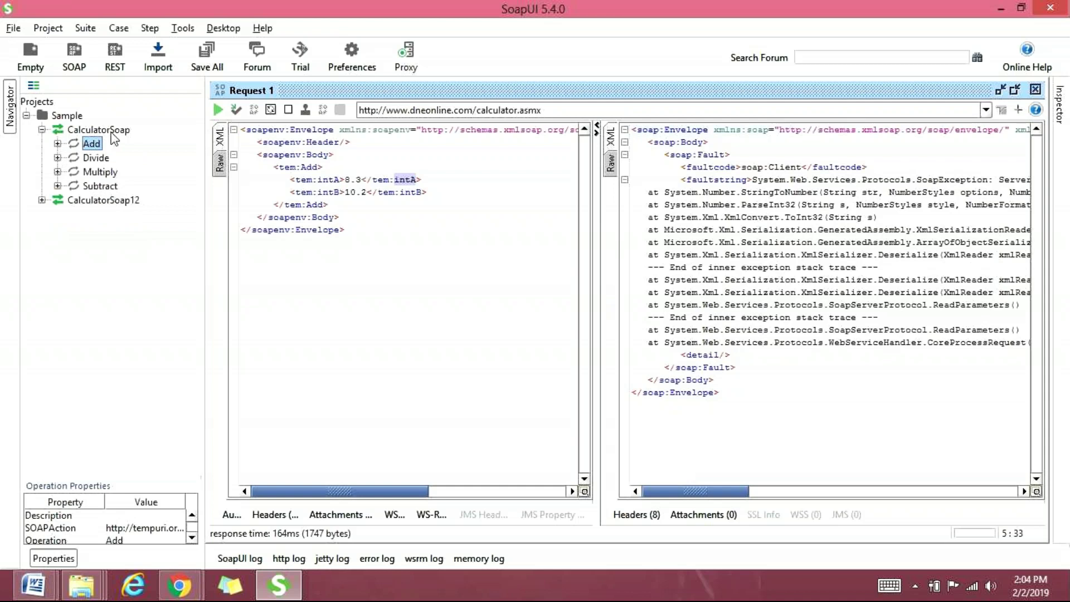
pyautogui.click(57, 144)
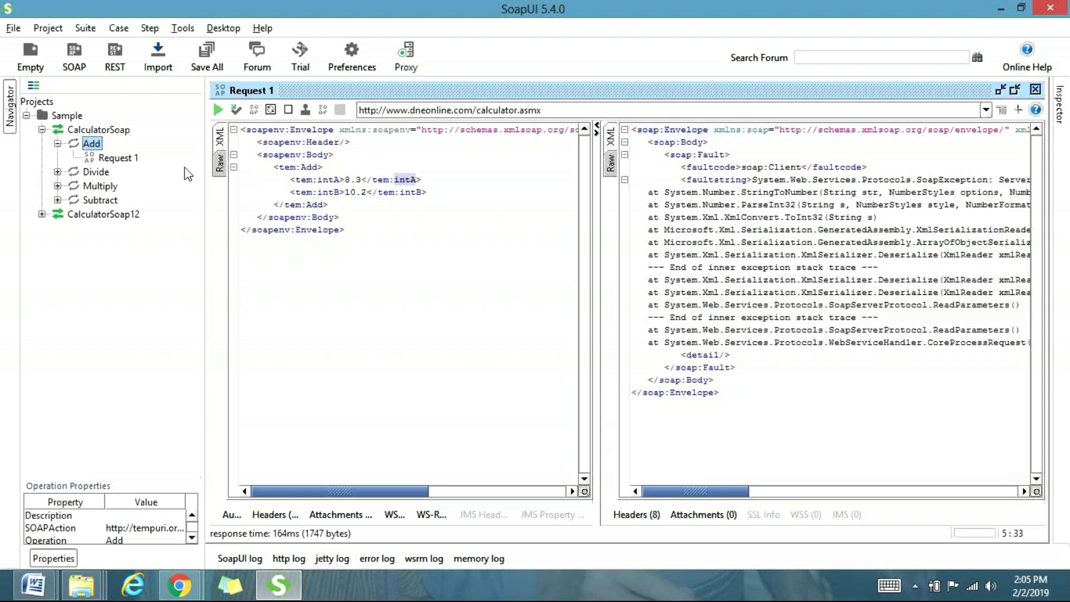
# - Return to the Word document, review the REST section and its defined methods, and go back to the title page
pyautogui.click(998, 7)
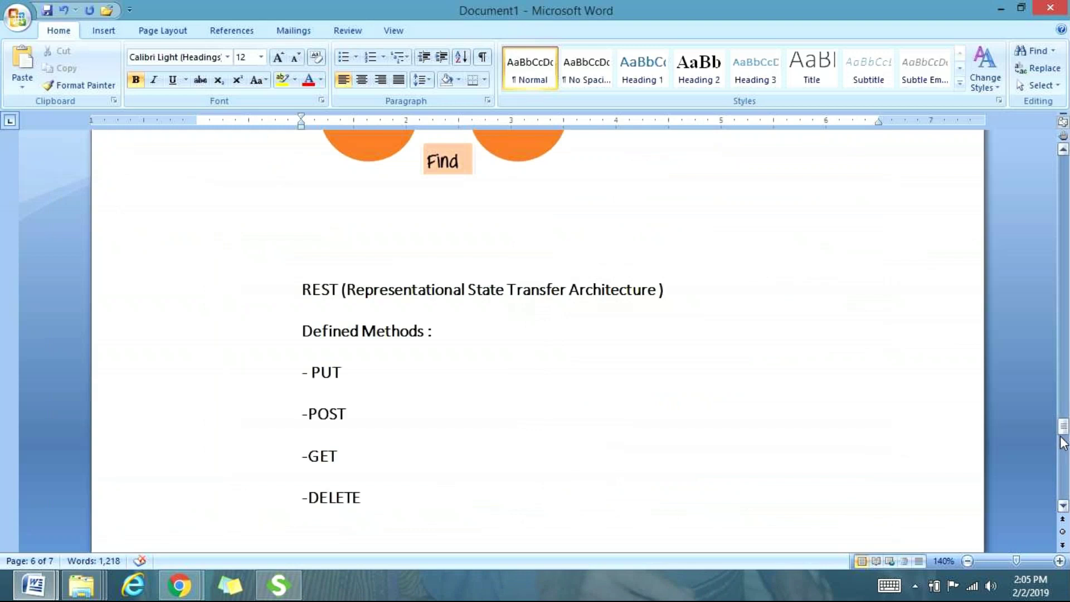
pyautogui.moveTo(1064, 432); pyautogui.dragTo(366, 361)
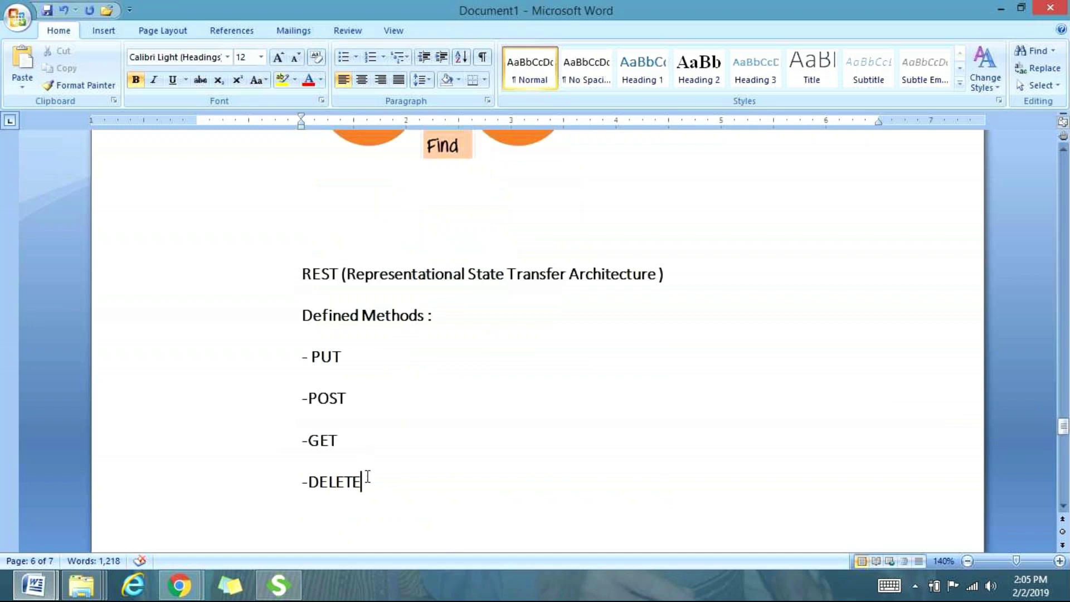
pyautogui.moveTo(366, 477); pyautogui.dragTo(295, 283)
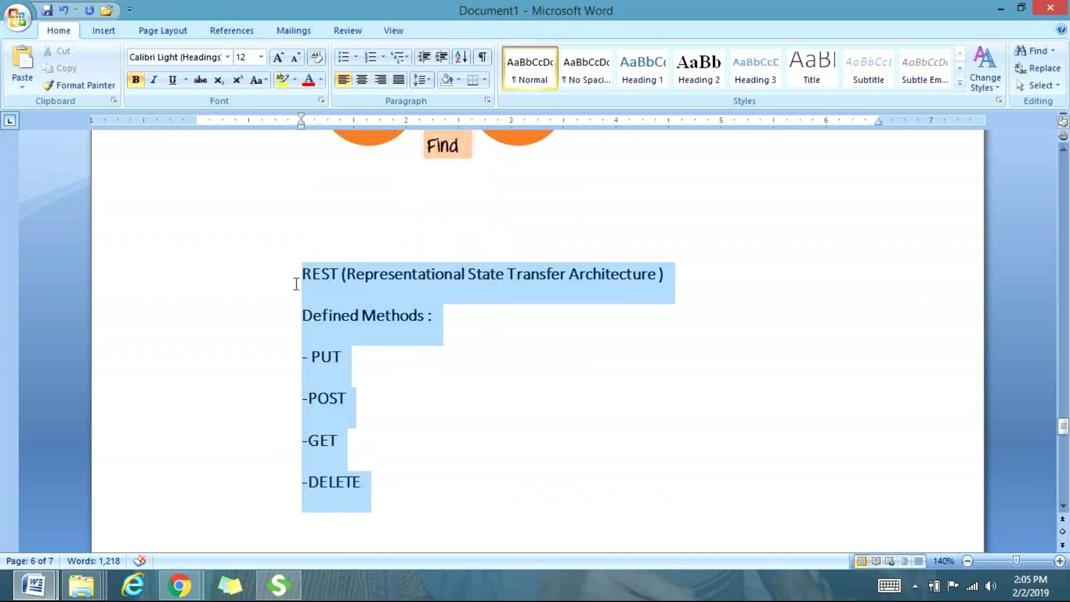
pyautogui.click(524, 372)
pyautogui.moveTo(1064, 433); pyautogui.dragTo(1064, 163)
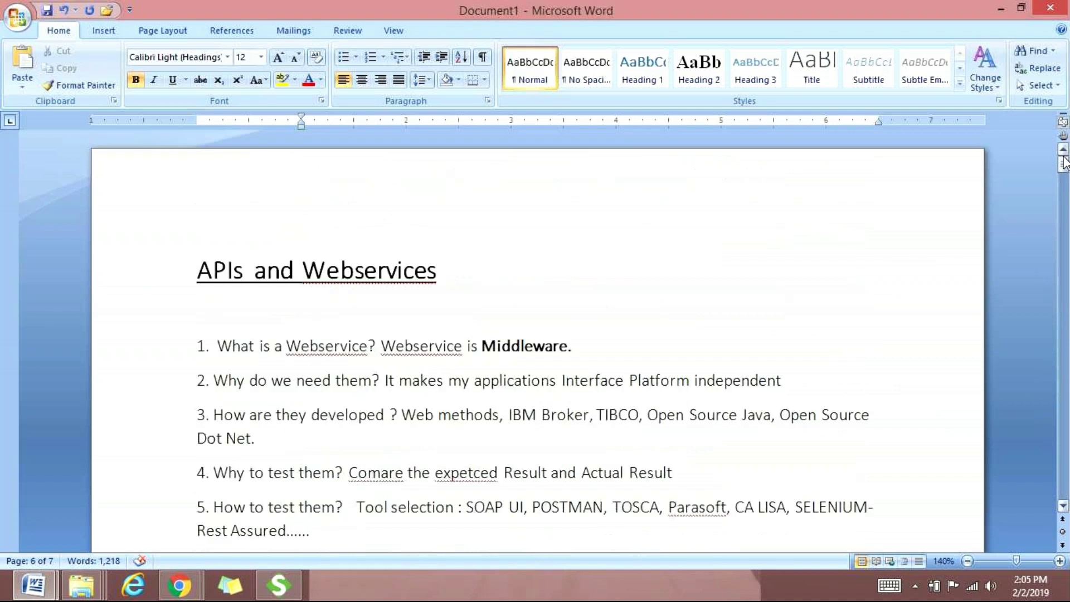
# - Start saving the document and browse through Desktop to the subfolder that holds the resume files
pyautogui.hotkey('ctrl', 's')
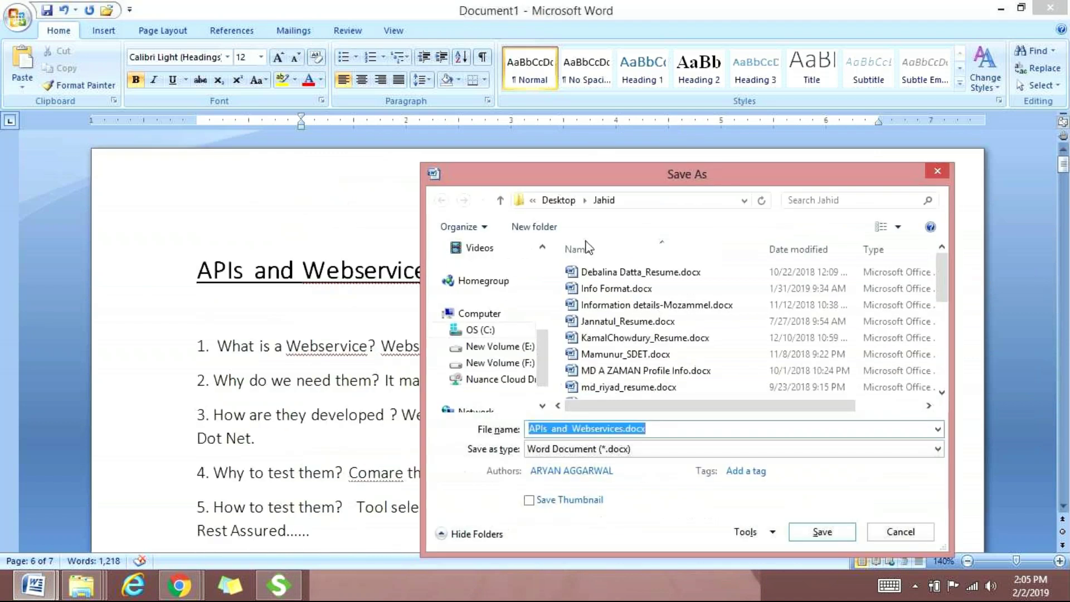
pyautogui.moveTo(539, 345); pyautogui.dragTo(540, 262)
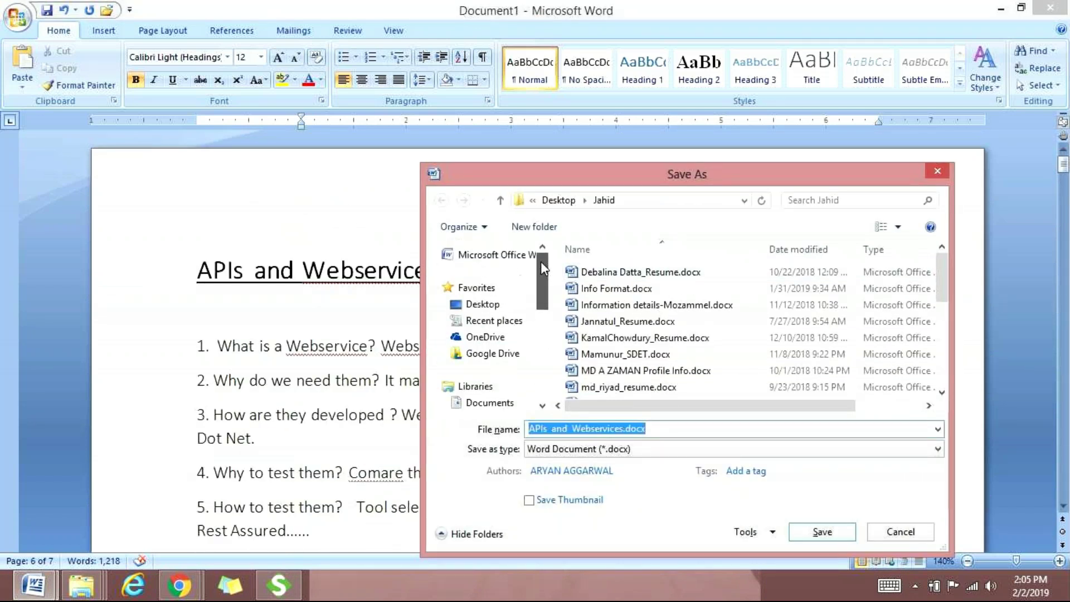
pyautogui.click(476, 305)
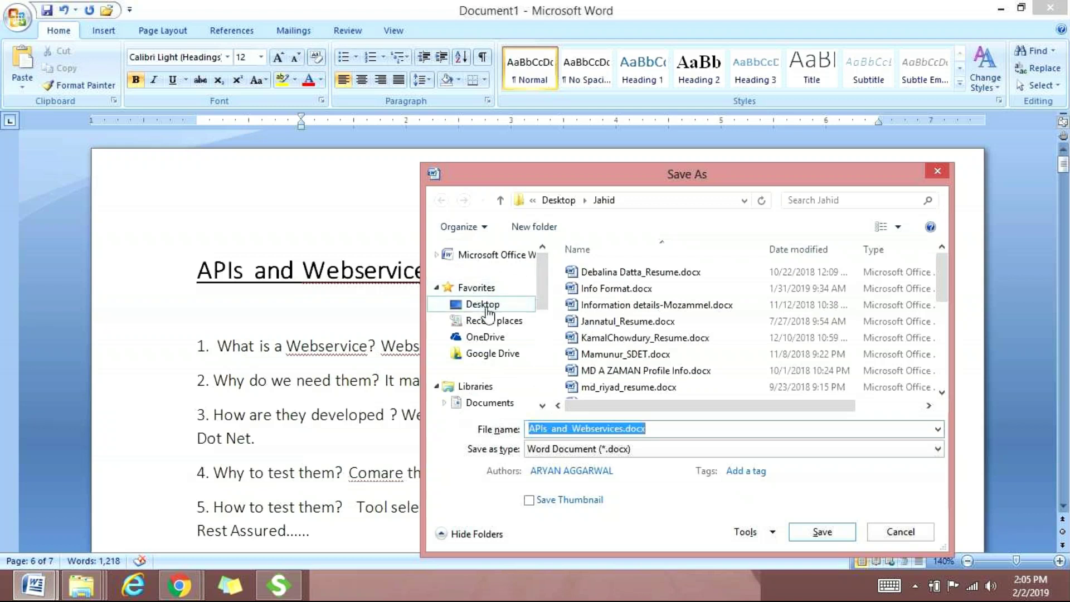
pyautogui.doubleClick(588, 305)
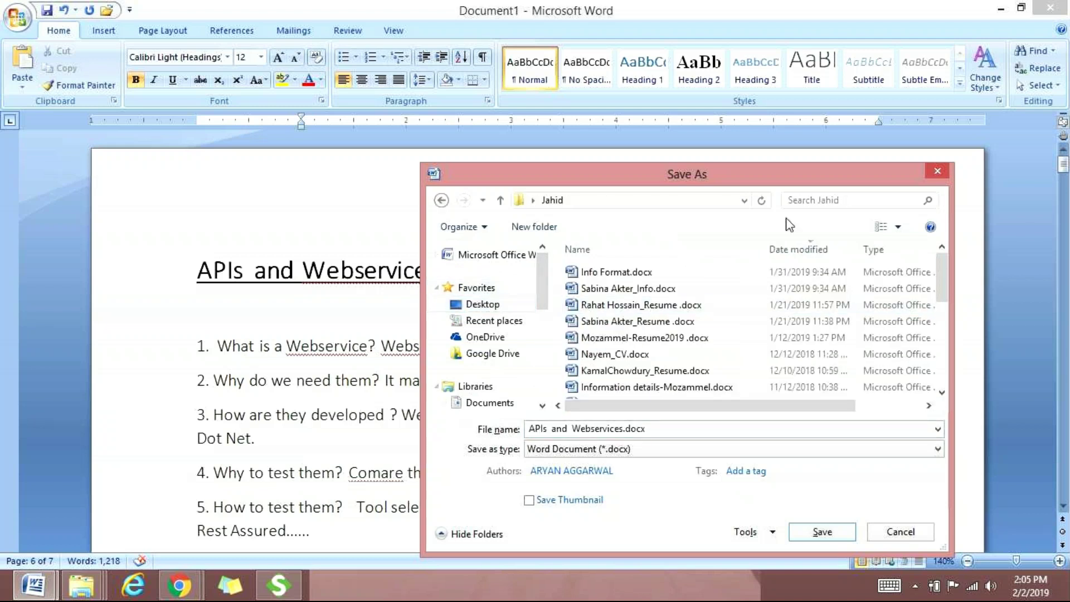
# - Create a folder named SOA Session and open it as the save location for APIs and Webservices.docx
pyautogui.click(536, 228)
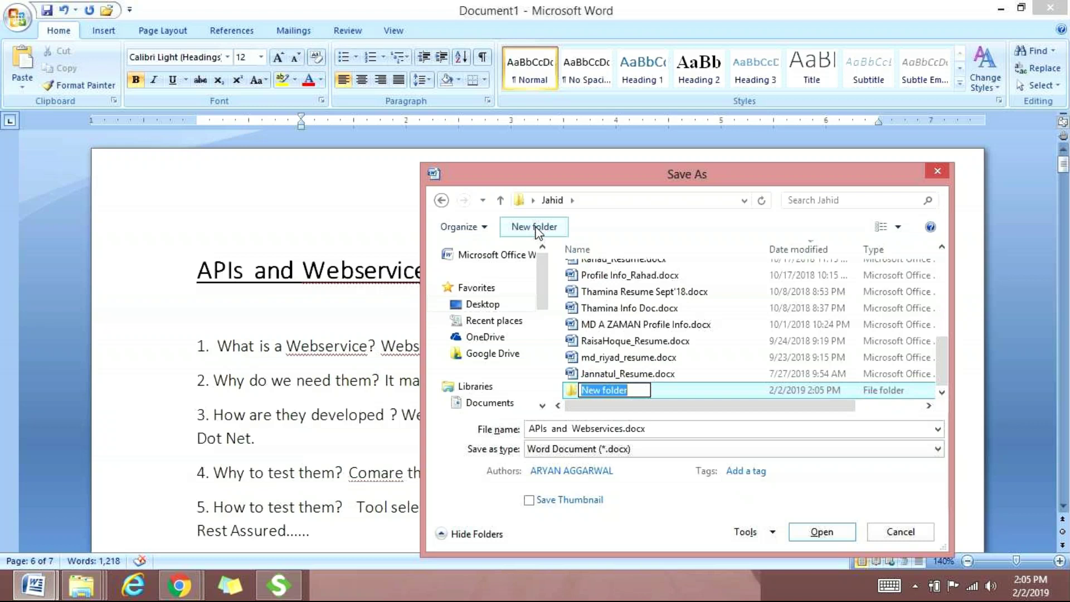
pyautogui.write('SOA ')
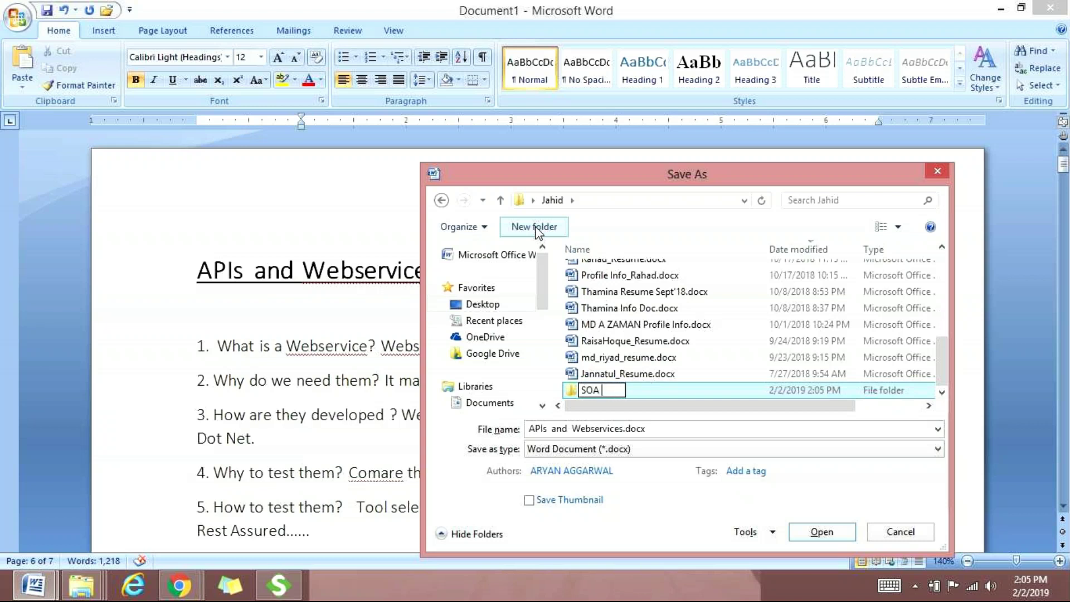
pyautogui.write('Session')
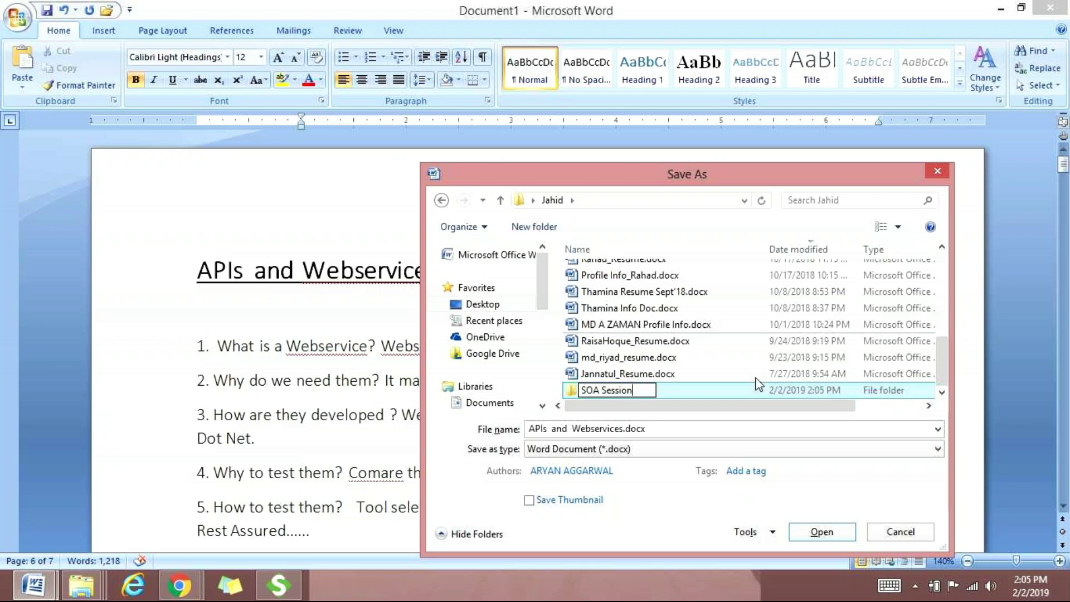
pyautogui.click(819, 533)
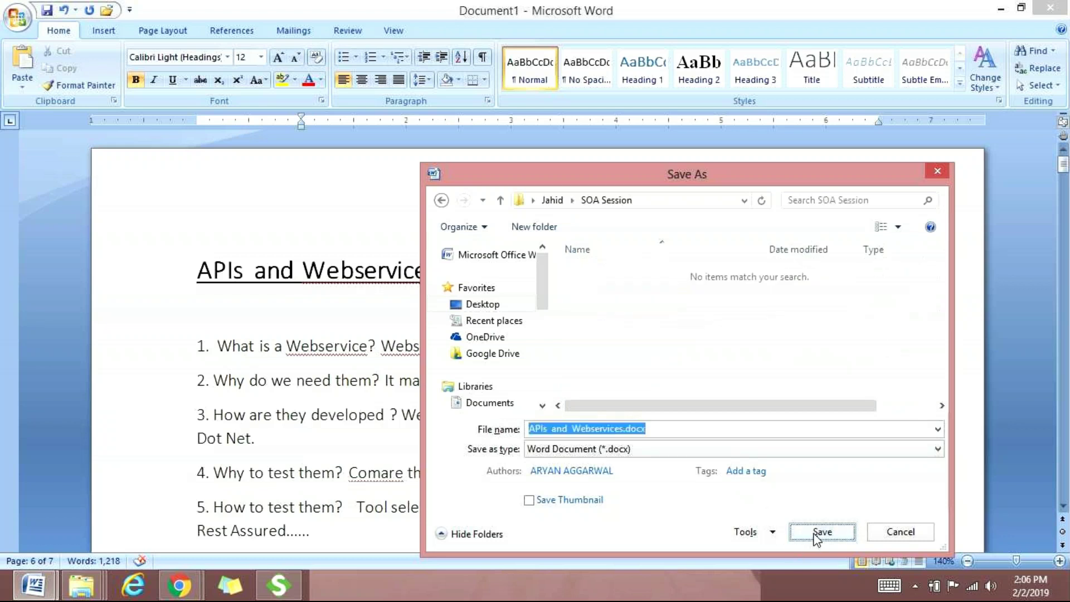
# - Save the notes as APIs and Webservices.docx in the SOA Session folder and leave Word for the browser
pyautogui.click(819, 534)
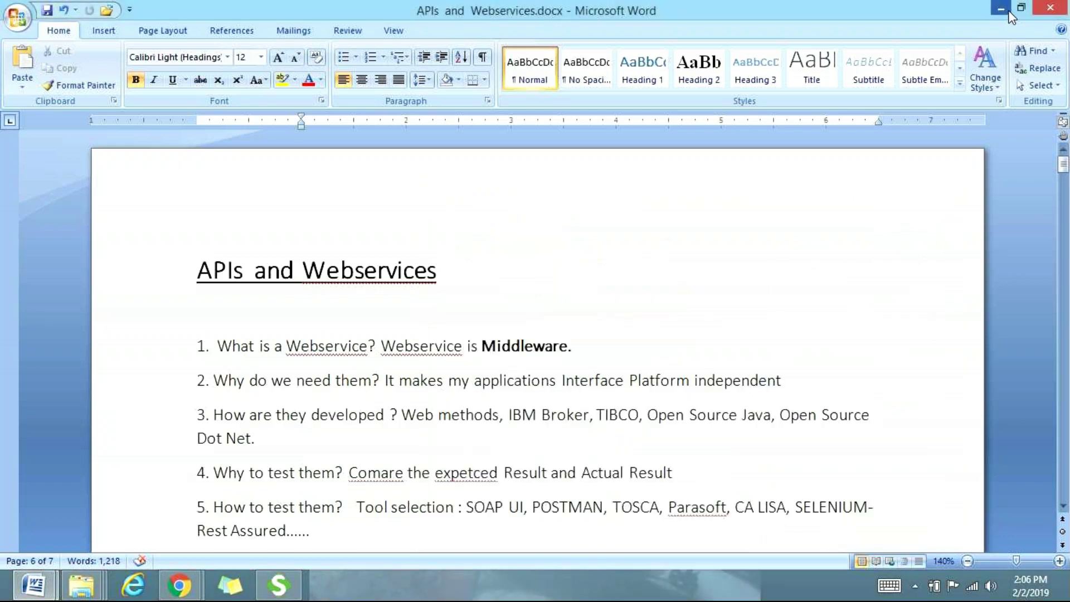
pyautogui.click(1047, 10)
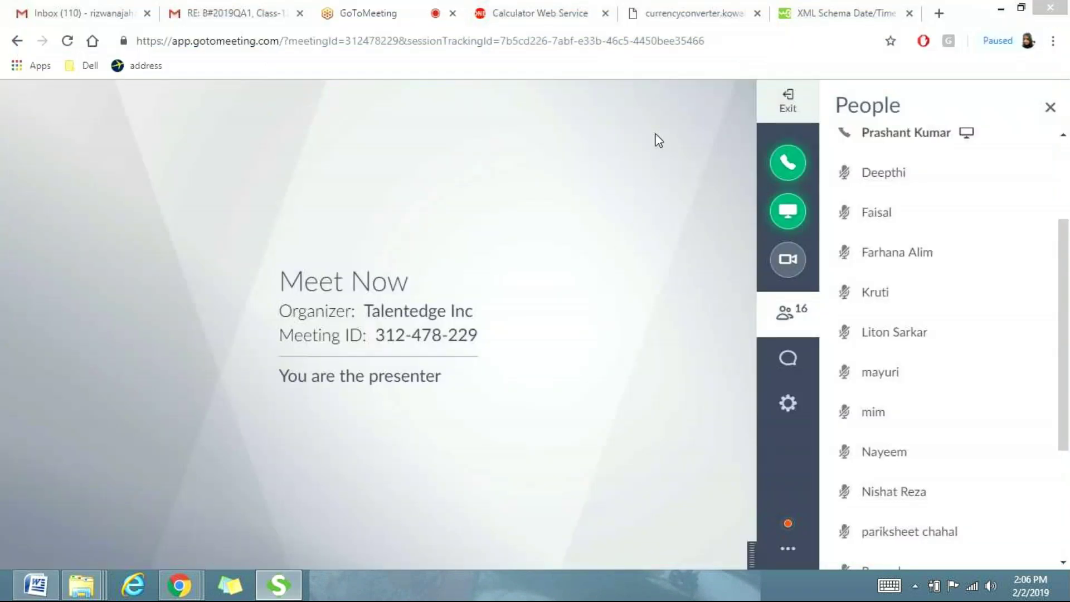
# - Switch to the Class-12 GoToMeeting ID e-mail in Gmail and start a reply to all its recipients
pyautogui.click(234, 7)
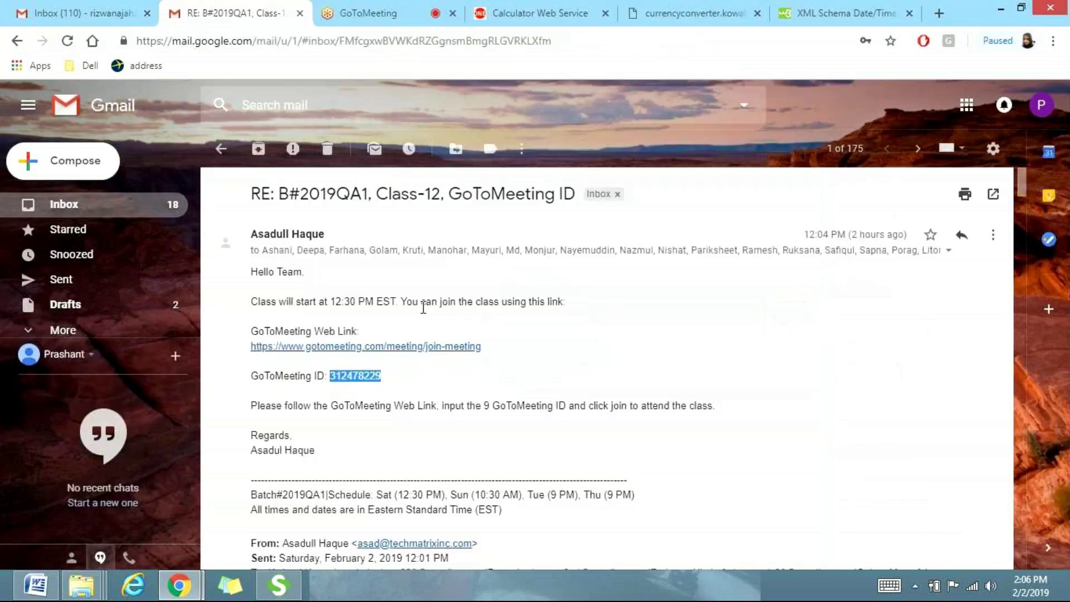
pyautogui.click(992, 236)
pyautogui.click(906, 273)
# - Write "Please find the lecture document for today's class." in the reply, correcting the missing space after Please
pyautogui.write('Pleasefind ')
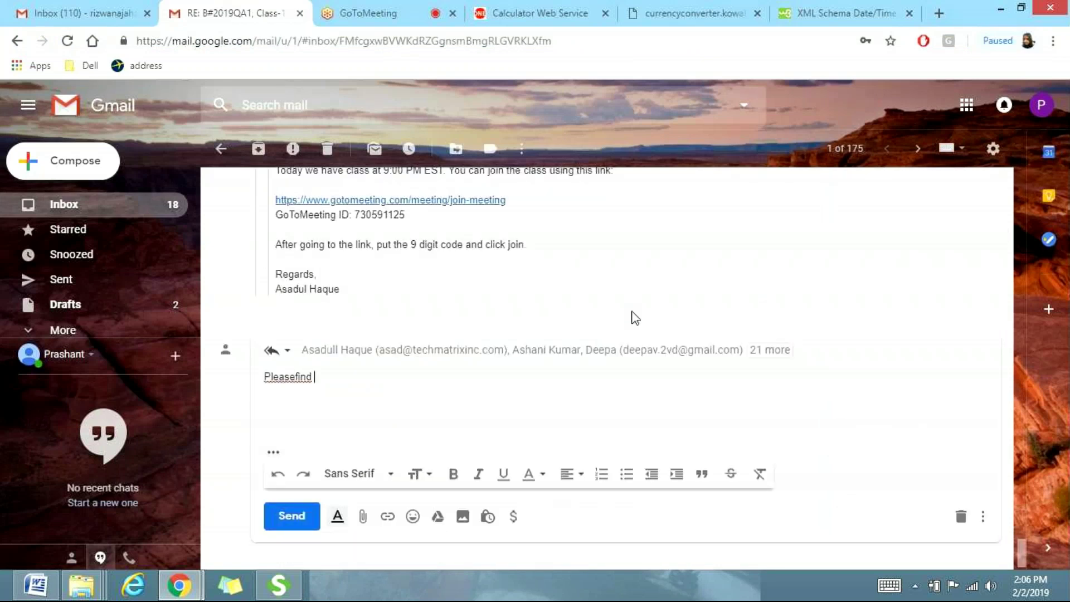
pyautogui.write("the lecture document for today's")
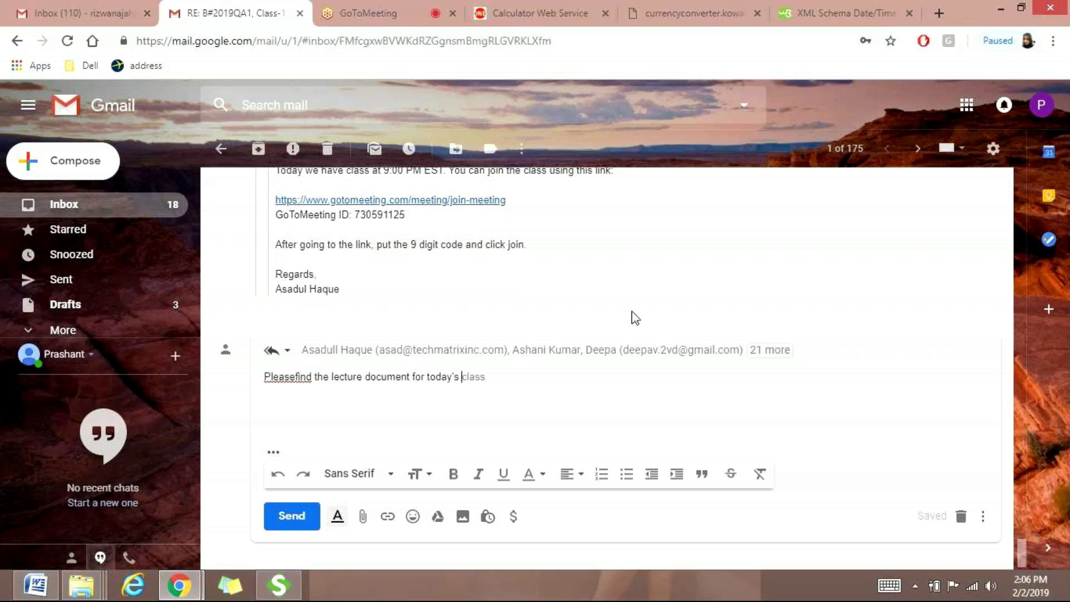
pyautogui.press('Tab')
pyautogui.press('Left')
pyautogui.press('Left')
pyautogui.press('Left')
pyautogui.press('Left')
pyautogui.press('Left')
pyautogui.press('Left')
pyautogui.press('Left')
pyautogui.press('Left')
pyautogui.press('Left')
pyautogui.press('Left')
pyautogui.press('Left')
pyautogui.press('Left')
pyautogui.press('Left')
pyautogui.press('Left')
pyautogui.press('Left')
pyautogui.press('Left')
pyautogui.press('Left')
pyautogui.press('Left')
pyautogui.press('Left')
pyautogui.press('Left')
pyautogui.press('Left')
pyautogui.press('Right')
pyautogui.press('Right')
pyautogui.press('Right')
pyautogui.press('Right')
pyautogui.press('Right')
pyautogui.press('Right')
pyautogui.press('Right')
pyautogui.press('Right')
pyautogui.press('Right')
pyautogui.press('Right')
pyautogui.press('Right')
pyautogui.press('Right')
pyautogui.press('Right')
pyautogui.press('Right')
pyautogui.press('Right')
pyautogui.press('Right')
pyautogui.press('Right')
pyautogui.press('Right')
pyautogui.press('Right')
pyautogui.press('Right')
pyautogui.press('Right')
pyautogui.press('Right')
pyautogui.press('Right')
pyautogui.press('Right')
pyautogui.press('Right')
pyautogui.press('Right')
pyautogui.press('Right')
pyautogui.press('Right')
pyautogui.press('Right')
pyautogui.press('Right')
pyautogui.press('Right')
pyautogui.press('Right')
pyautogui.press('Right')
pyautogui.press('Right')
pyautogui.write('.')
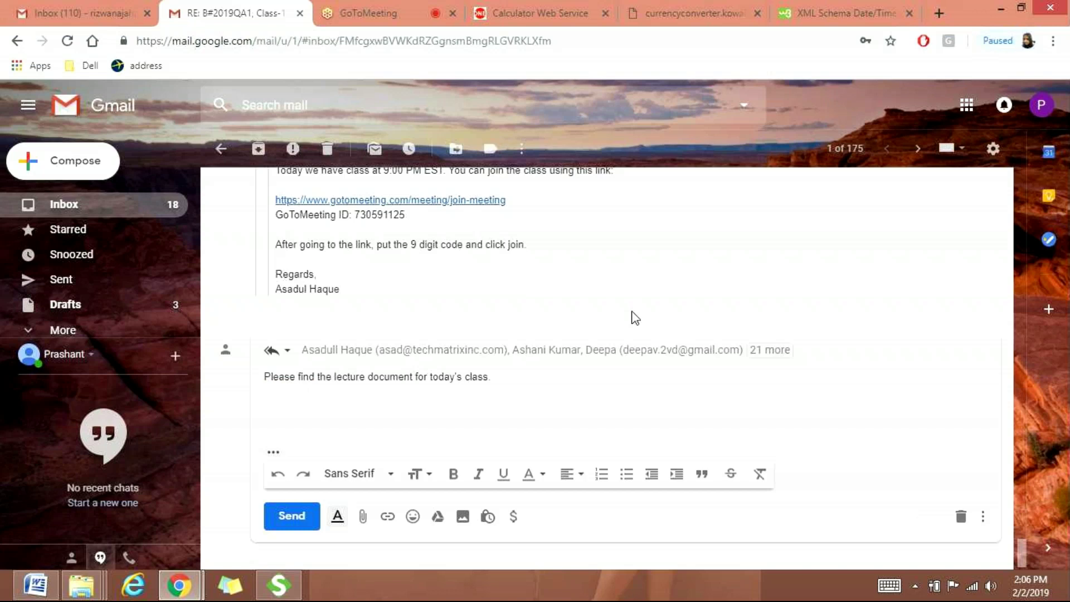
# - Attach APIs and Webservices.docx from the SOA Session folder to the reply
pyautogui.click(359, 520)
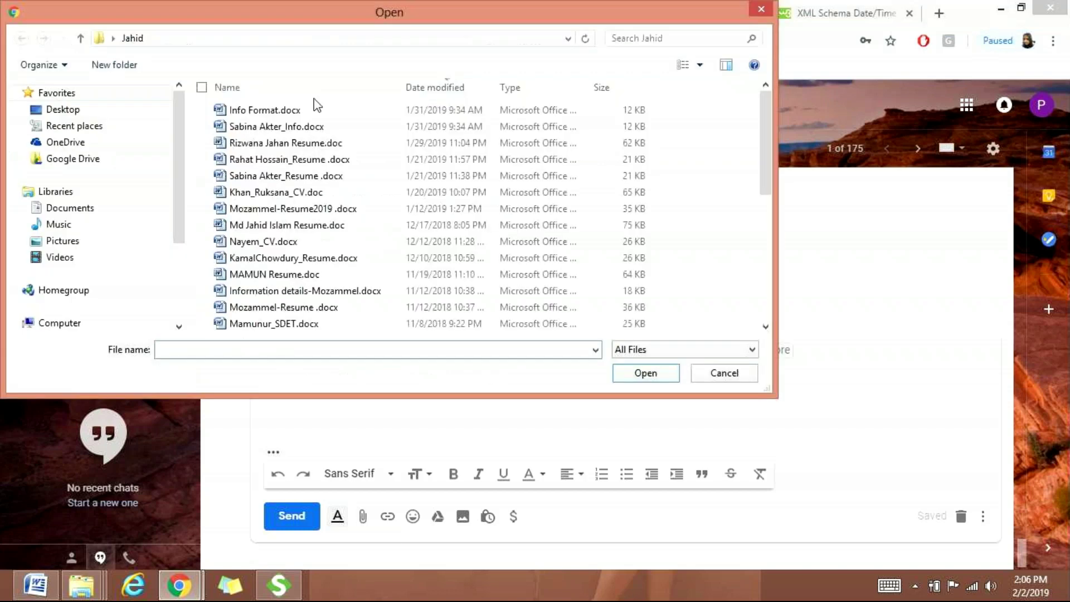
pyautogui.click(294, 132)
pyautogui.press('Down')
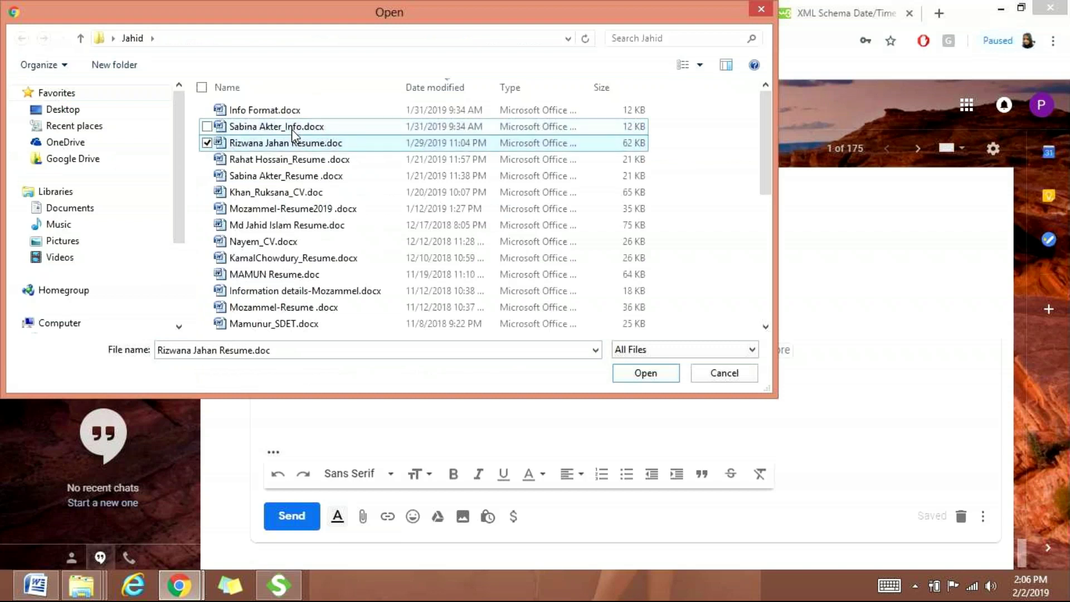
pyautogui.press('End')
pyautogui.press('Down')
pyautogui.press('Down')
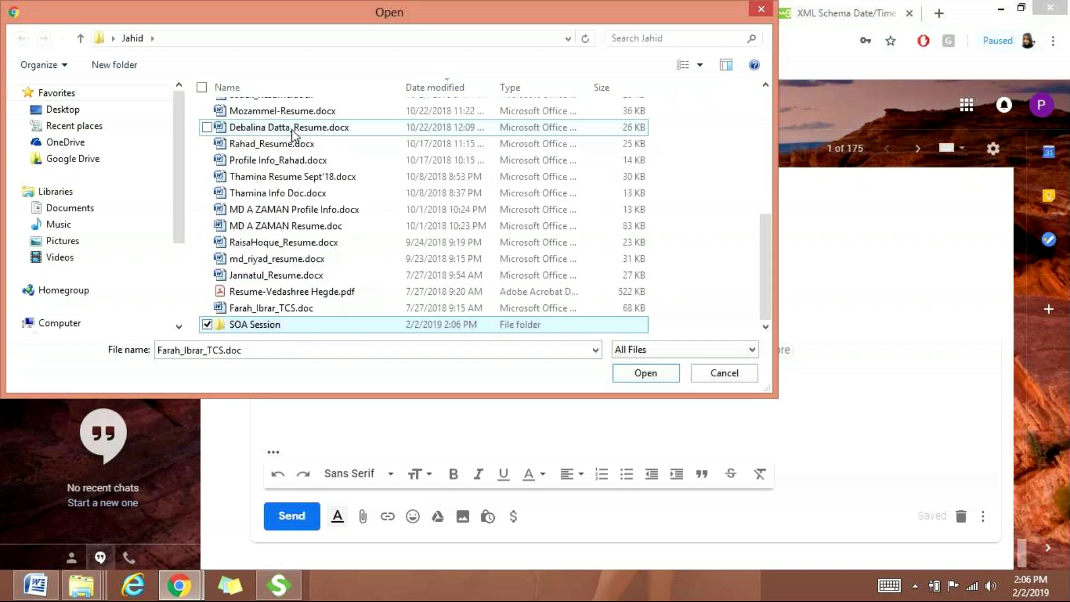
pyautogui.press('Return')
pyautogui.press('Return')
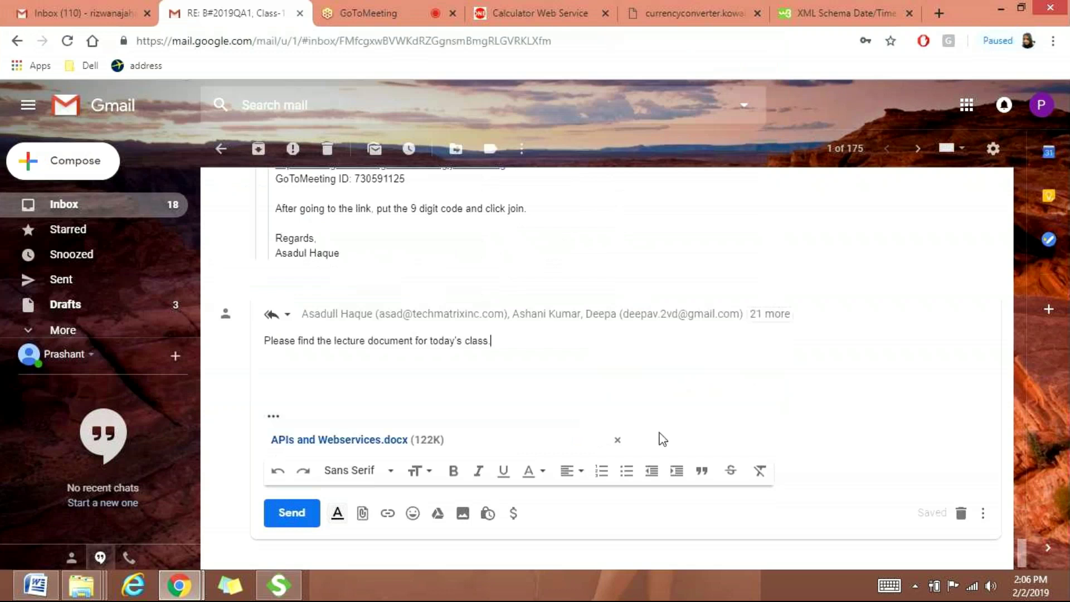
# - Expand the quoted text and add "Please let me know if you have any questions." below the reply's first sentence
pyautogui.press('Tab')
pyautogui.press('Return')
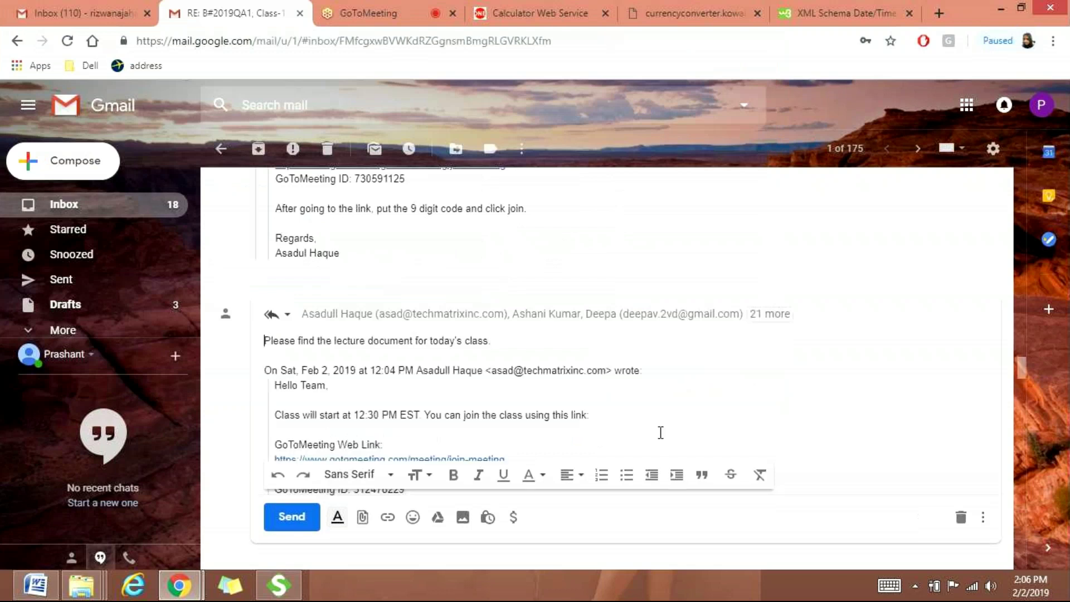
pyautogui.press('Right')
pyautogui.press('Right')
pyautogui.press('Right')
pyautogui.press('Right')
pyautogui.press('Right')
pyautogui.press('Right')
pyautogui.press('Right')
pyautogui.press('Right')
pyautogui.press('Right')
pyautogui.press('Right')
pyautogui.press('Right')
pyautogui.press('Right')
pyautogui.press('Right')
pyautogui.press('Right')
pyautogui.press('Right')
pyautogui.press('Right')
pyautogui.press('Right')
pyautogui.press('Right')
pyautogui.press('Right')
pyautogui.press('Right')
pyautogui.press('Right')
pyautogui.press('Right')
pyautogui.press('Right')
pyautogui.press('Right')
pyautogui.press('Right')
pyautogui.press('Right')
pyautogui.press('Right')
pyautogui.press('Right')
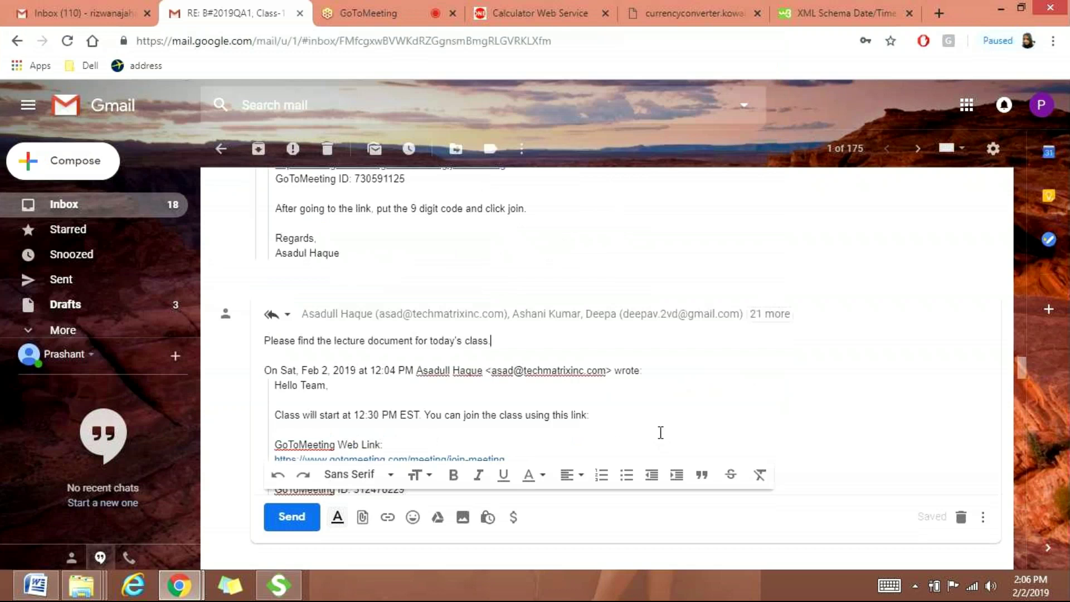
pyautogui.write('\\')
pyautogui.press('Return')
pyautogui.press('Return')
pyautogui.write('PLea')
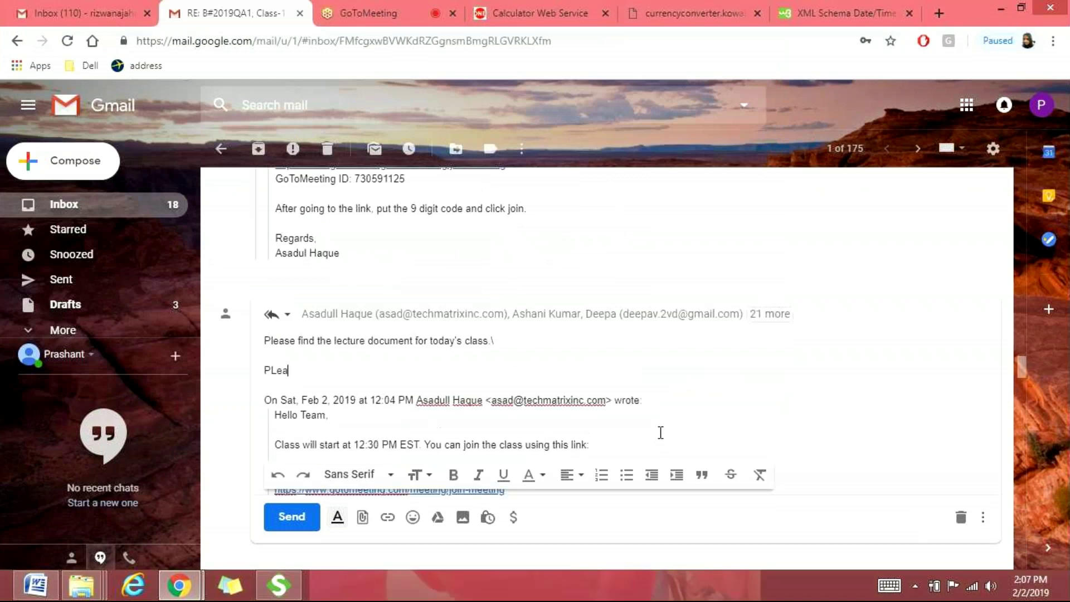
pyautogui.write('se')
pyautogui.press('BackSpace')
pyautogui.press('BackSpace')
pyautogui.press('BackSpace')
pyautogui.press('BackSpace')
pyautogui.press('BackSpace')
pyautogui.write('lease let')
pyautogui.press('Tab')
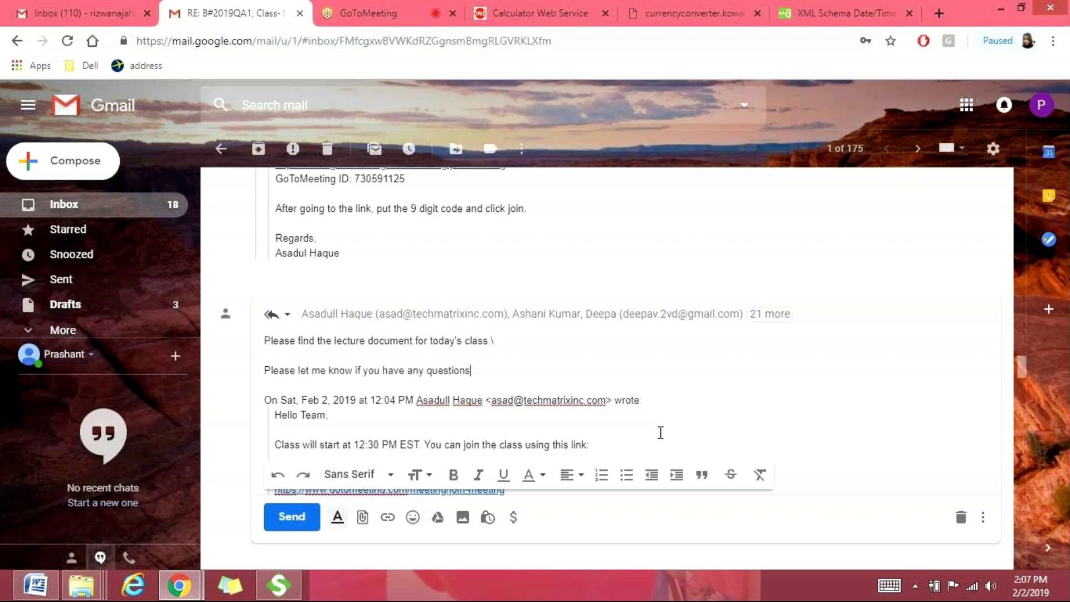
# - Remove the blank line between the reply's two sentences and send the reply with its attachment
pyautogui.click(553, 333)
pyautogui.press('Delete')
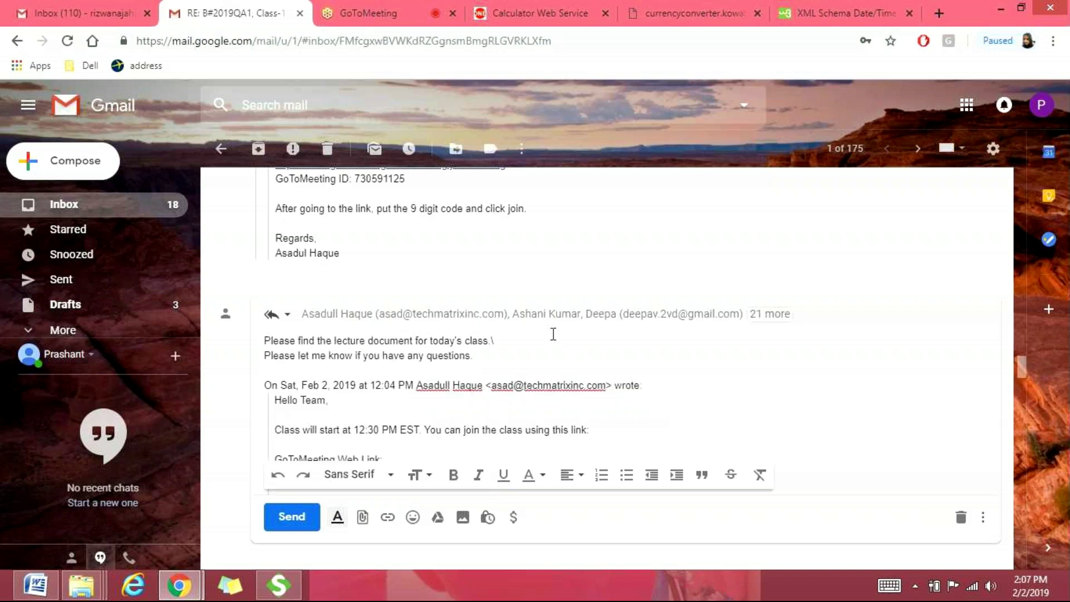
pyautogui.click(290, 524)
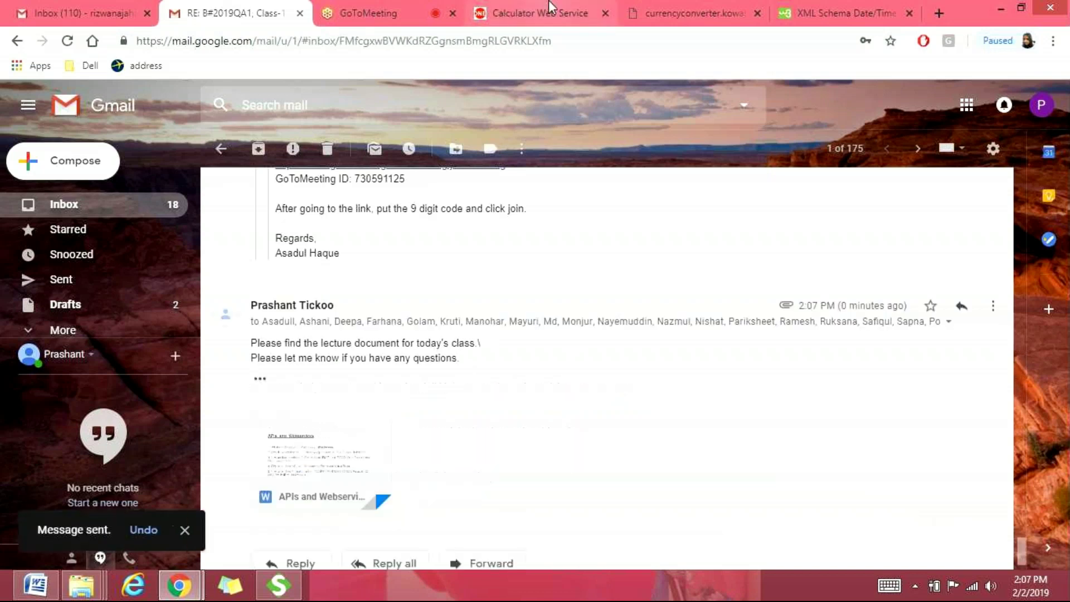
pyautogui.hotkey('ctrl', '4')
pyautogui.hotkey('ctrl', '3')
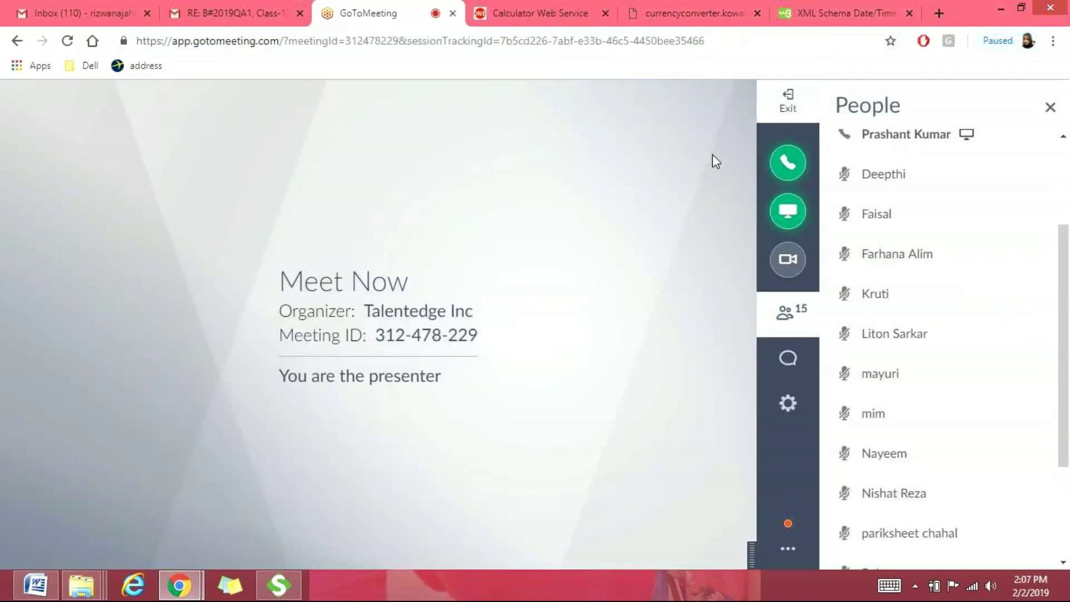
pyautogui.click(290, 595)
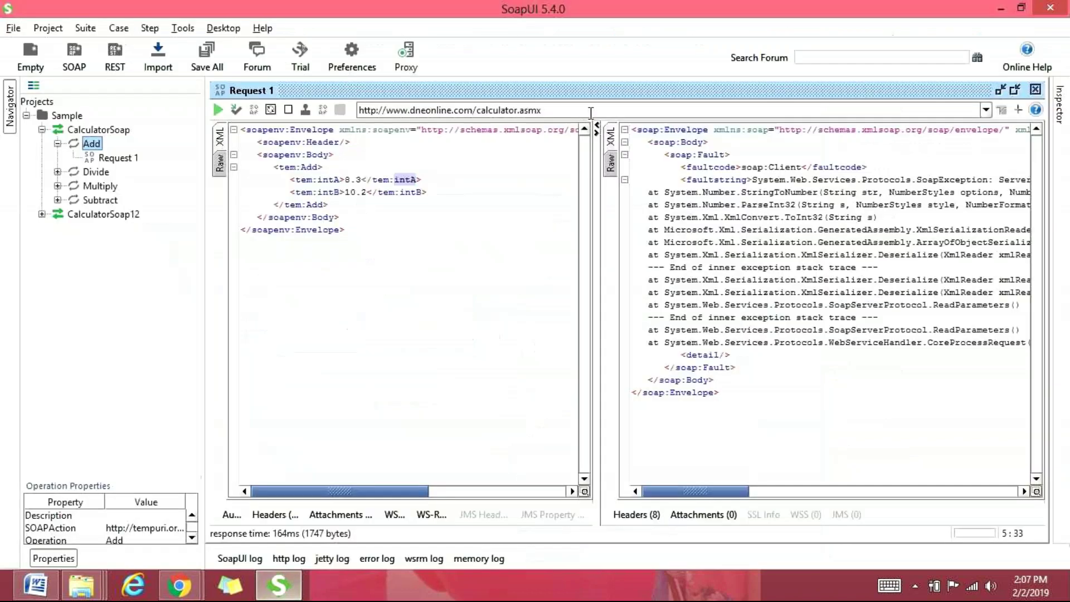
pyautogui.click(999, 10)
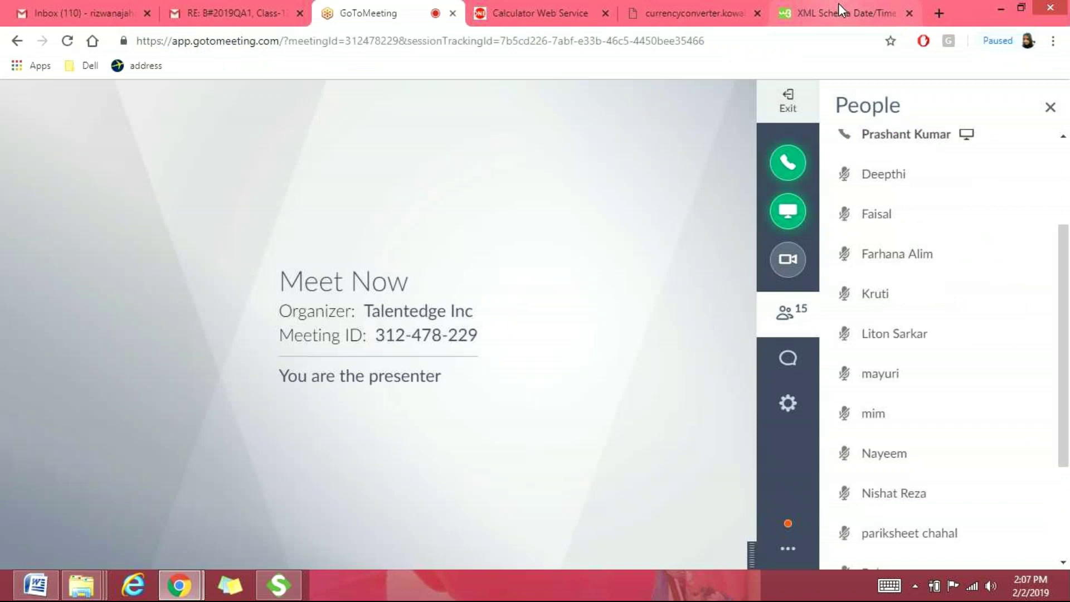
pyautogui.click(838, 2)
pyautogui.hotkey('ctrl', 'shift', 'Tab')
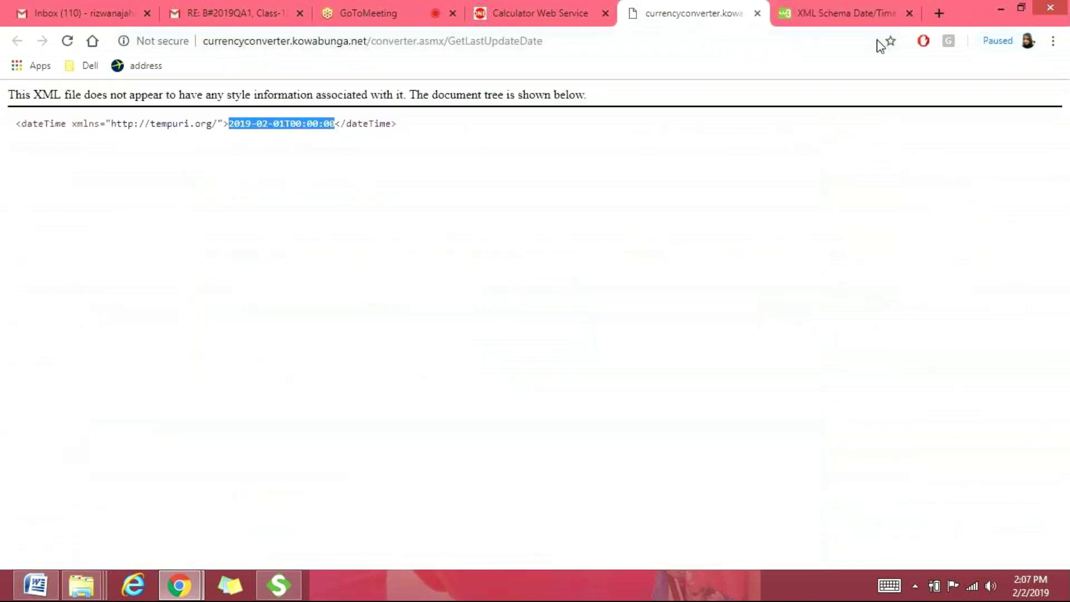
# - Search for soapui free download in a new browser tab and open the SoapUI download page on soapui.org
pyautogui.click(940, 13)
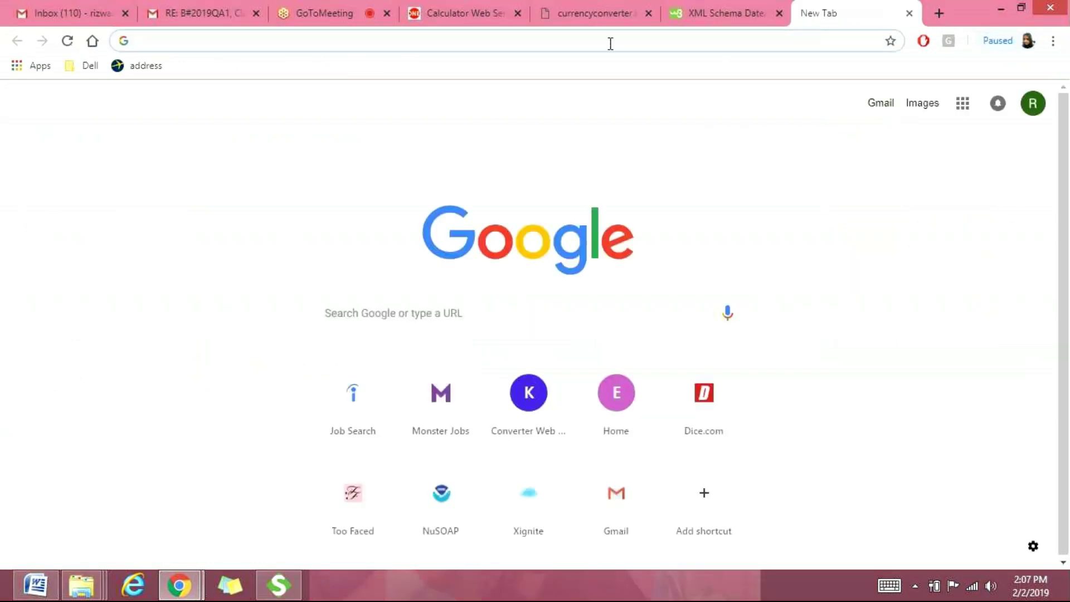
pyautogui.write('soap')
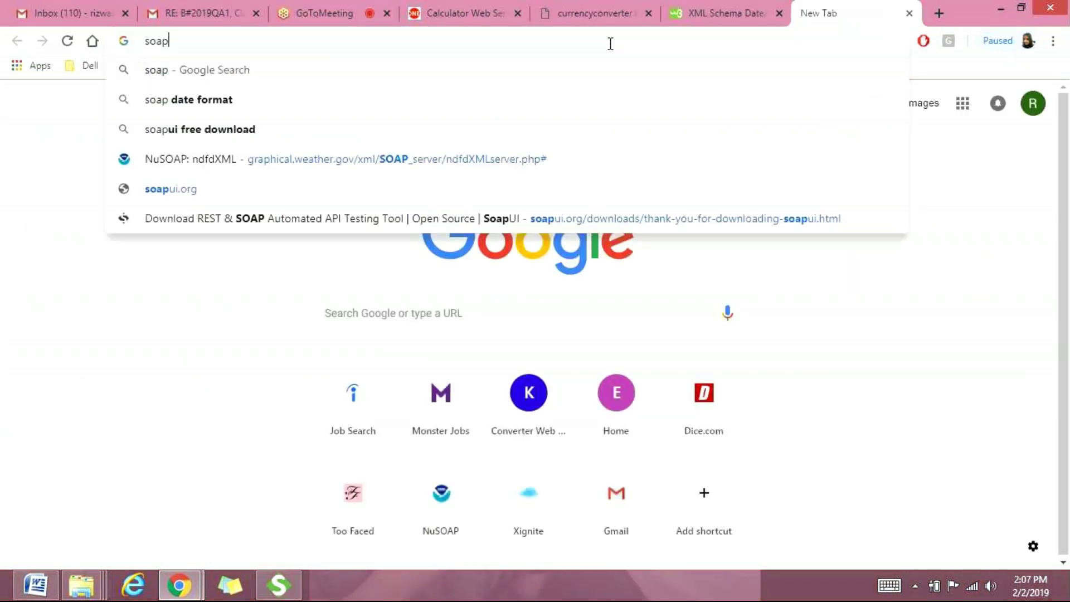
pyautogui.write(' UI free')
pyautogui.press('Down')
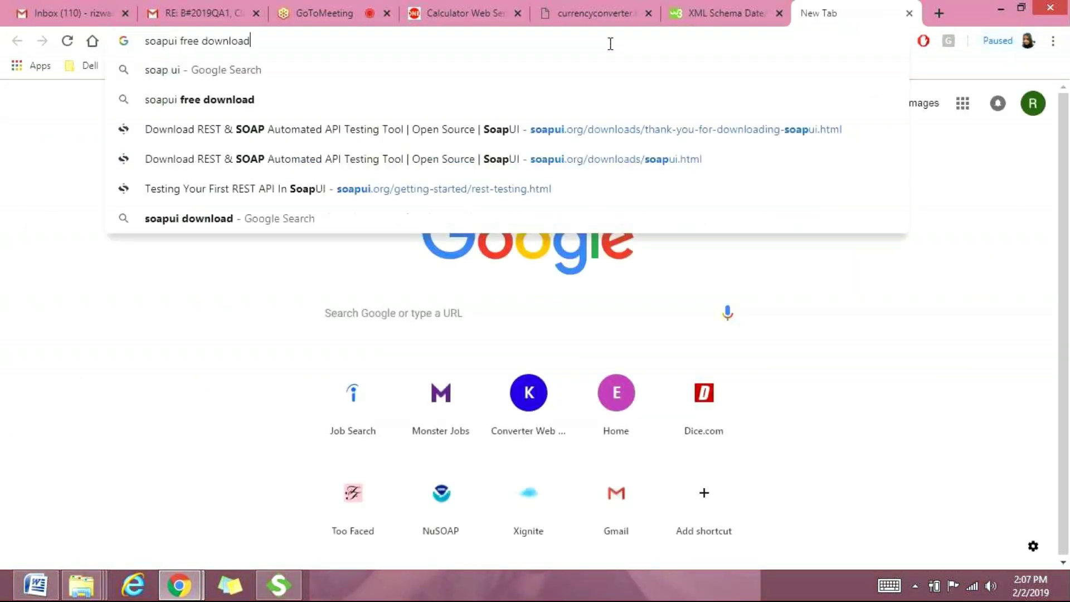
pyautogui.press('Return')
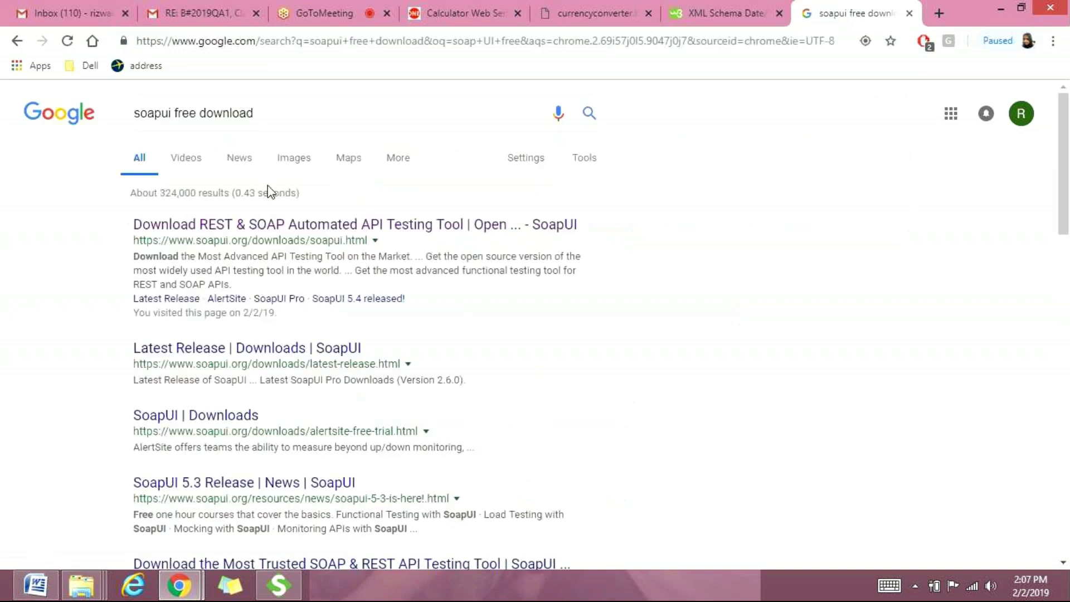
pyautogui.click(205, 225)
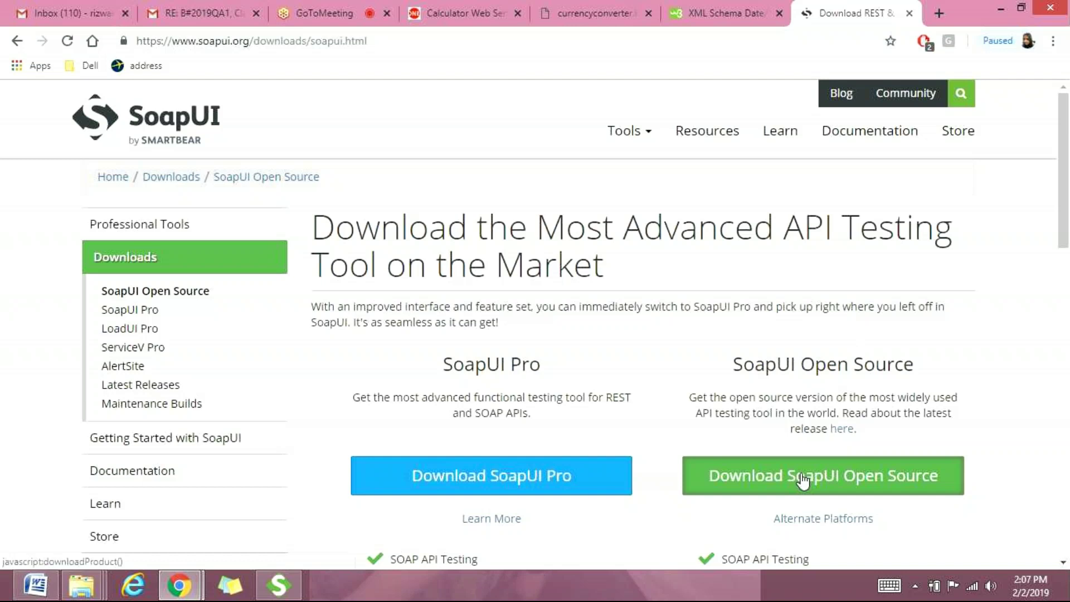
# - Copy the address of the SoapUI download page and return to the class e-mail thread in Gmail
pyautogui.click(594, 43)
pyautogui.hotkey('ctrl', 'c')
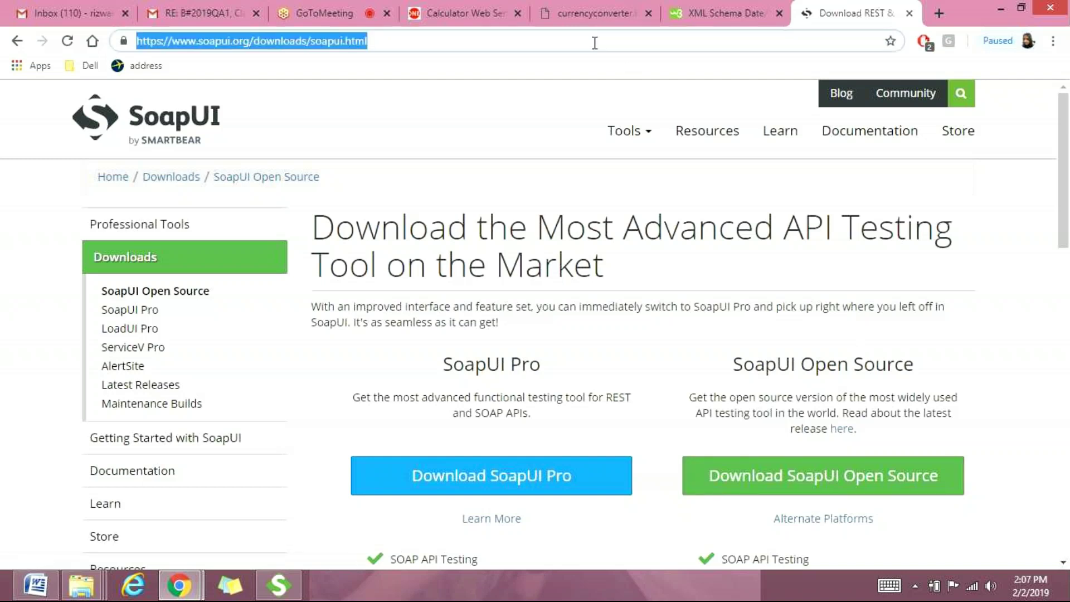
pyautogui.hotkey('alt', 'Tab')
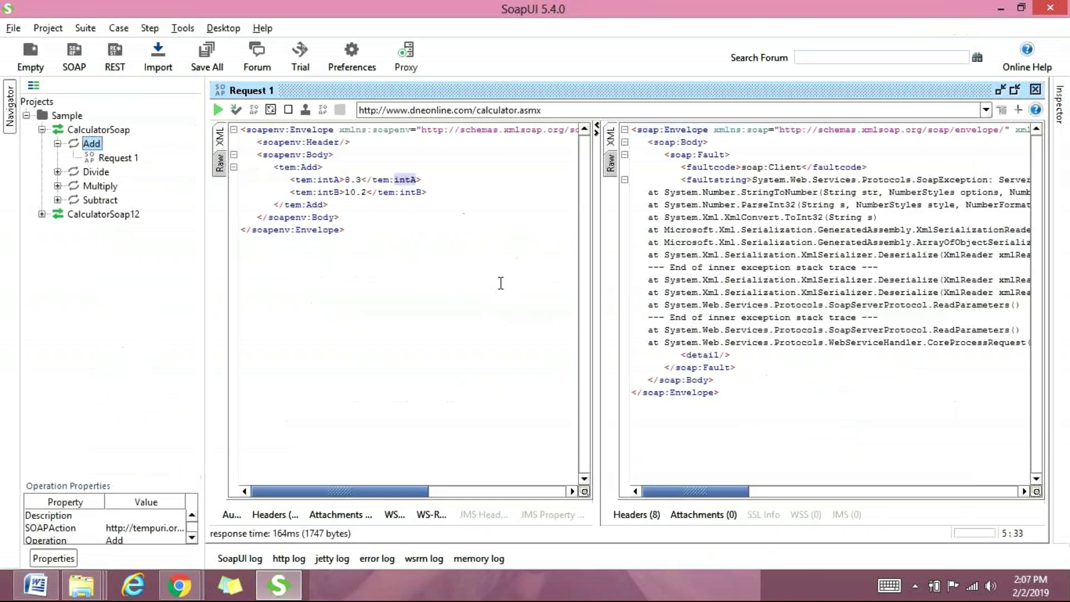
pyautogui.click(183, 589)
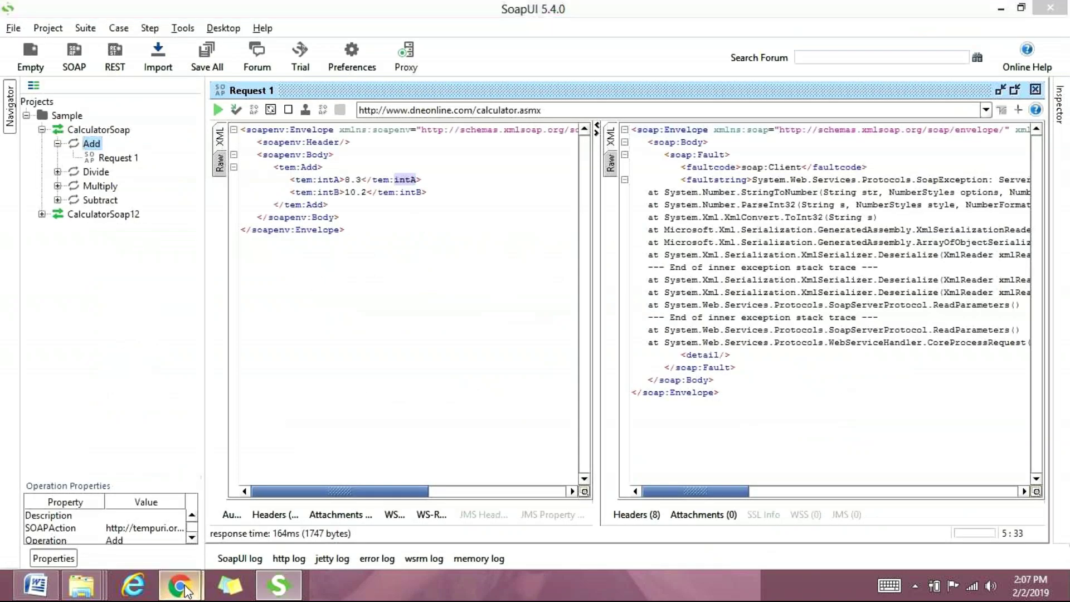
pyautogui.click(139, 508)
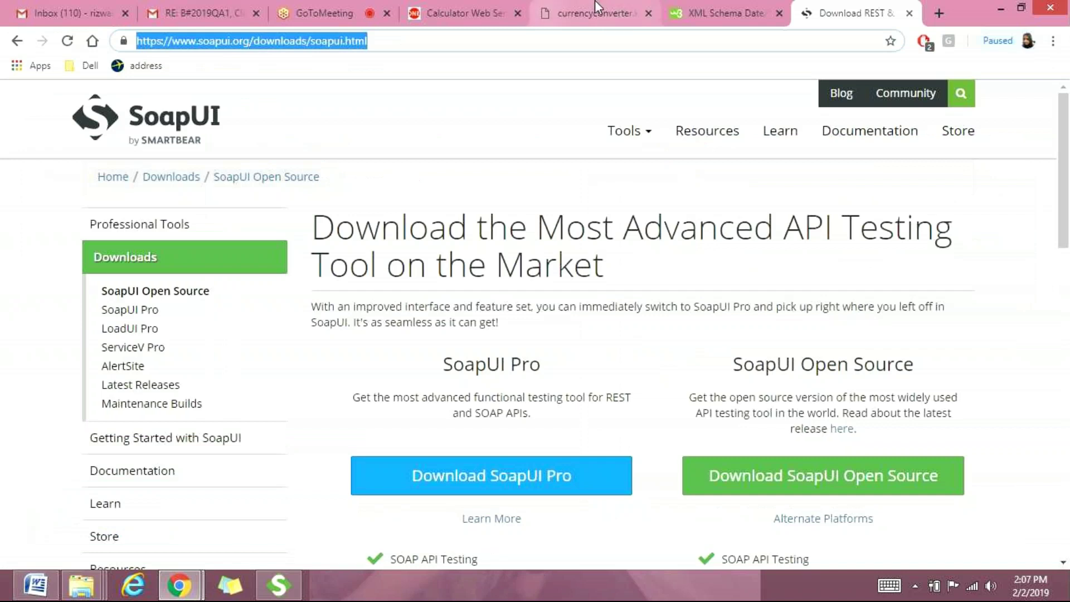
pyautogui.click(230, 5)
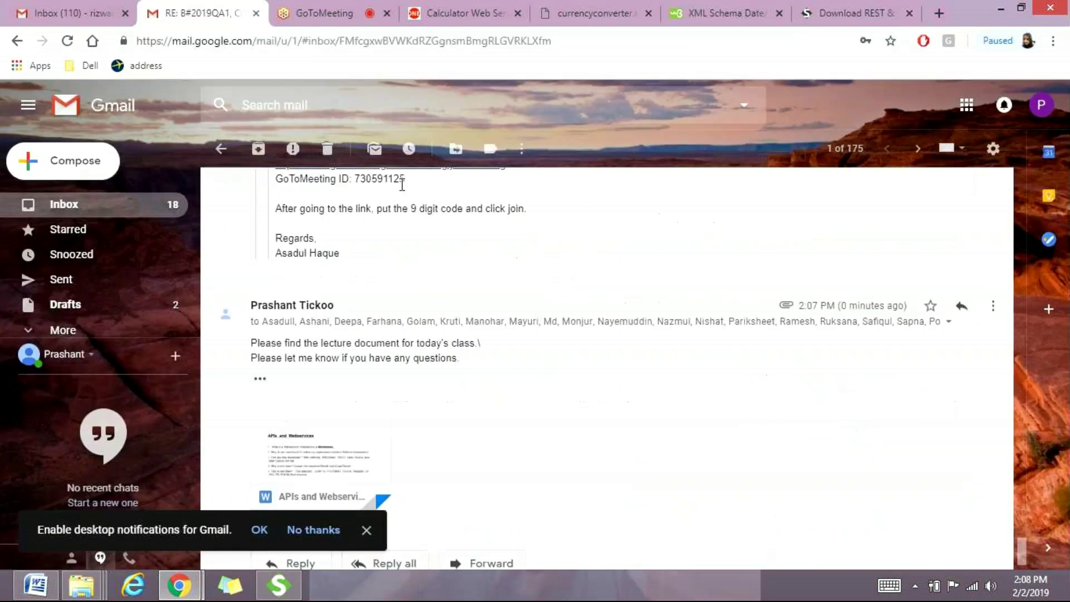
# - Start another reply to all recipients and write "Download Open Source SOAP UI.", correcting the misspelled Source
pyautogui.click(996, 305)
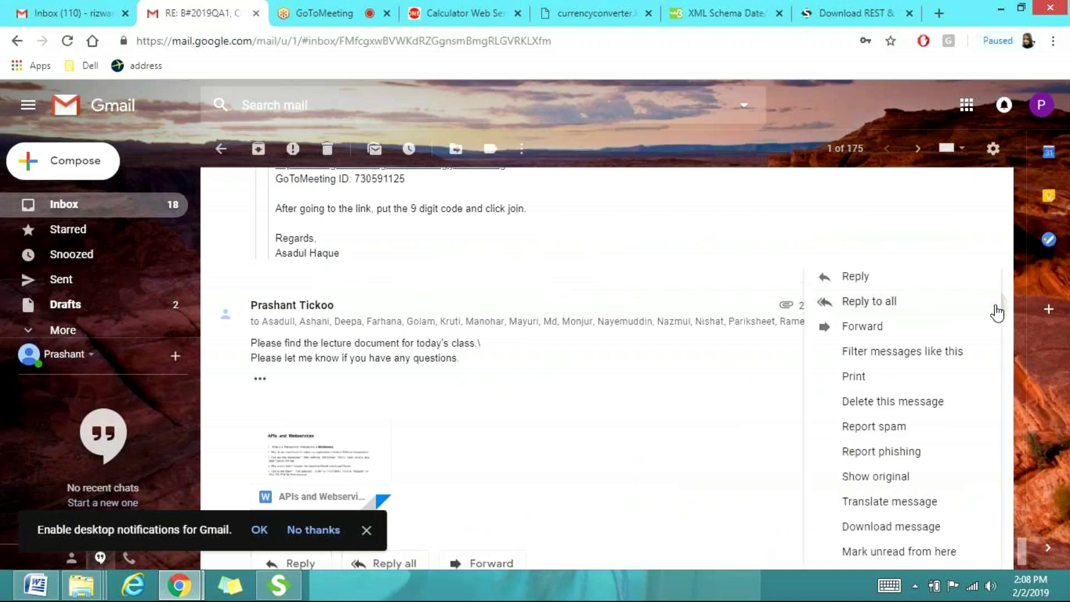
pyautogui.click(912, 307)
pyautogui.write('Download Open Suorce Sl')
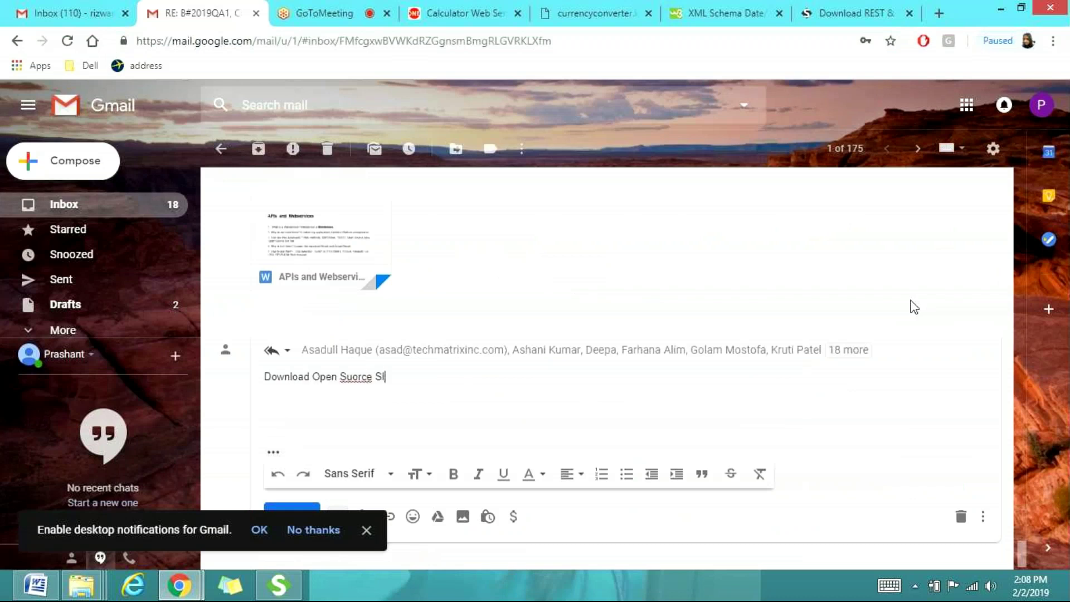
pyautogui.write('OAP UI')
pyautogui.press('Left')
pyautogui.press('Left')
pyautogui.press('Left')
pyautogui.press('Left')
pyautogui.press('Left')
pyautogui.press('Left')
pyautogui.press('Left')
pyautogui.press('Left')
pyautogui.press('Left')
pyautogui.press('BackSpace')
pyautogui.press('BackSpace')
pyautogui.press('BackSpace')
pyautogui.press('BackSpace')
pyautogui.write('ourc')
pyautogui.press('End')
# - Paste the copied SoapUI download link below the sentence, send the reply and switch back to SoapUI
pyautogui.press('Return')
pyautogui.press('Return')
pyautogui.hotkey('ctrl', 'v')
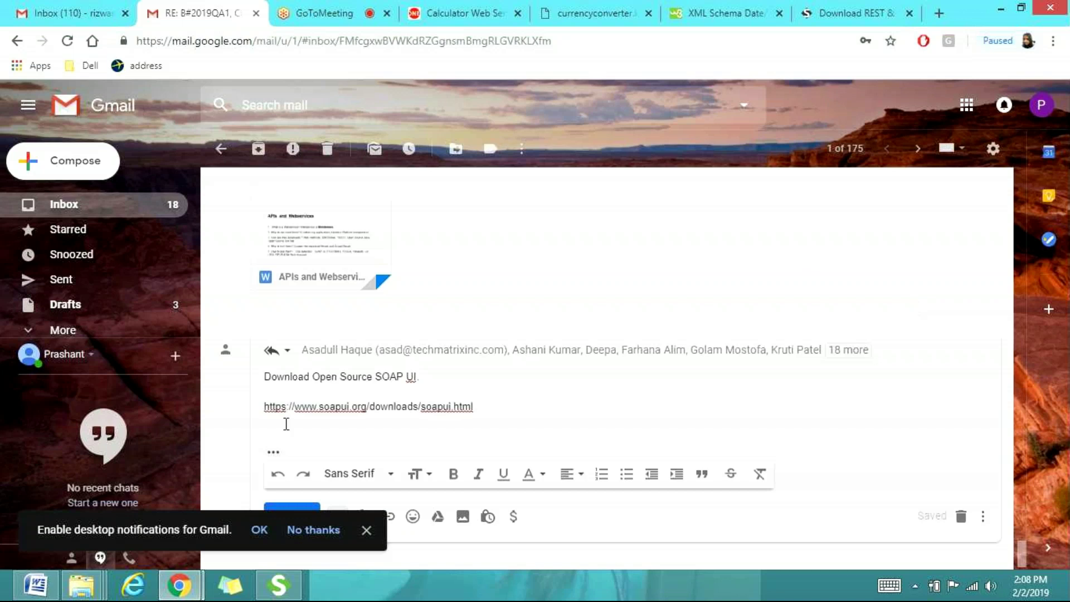
pyautogui.click(285, 510)
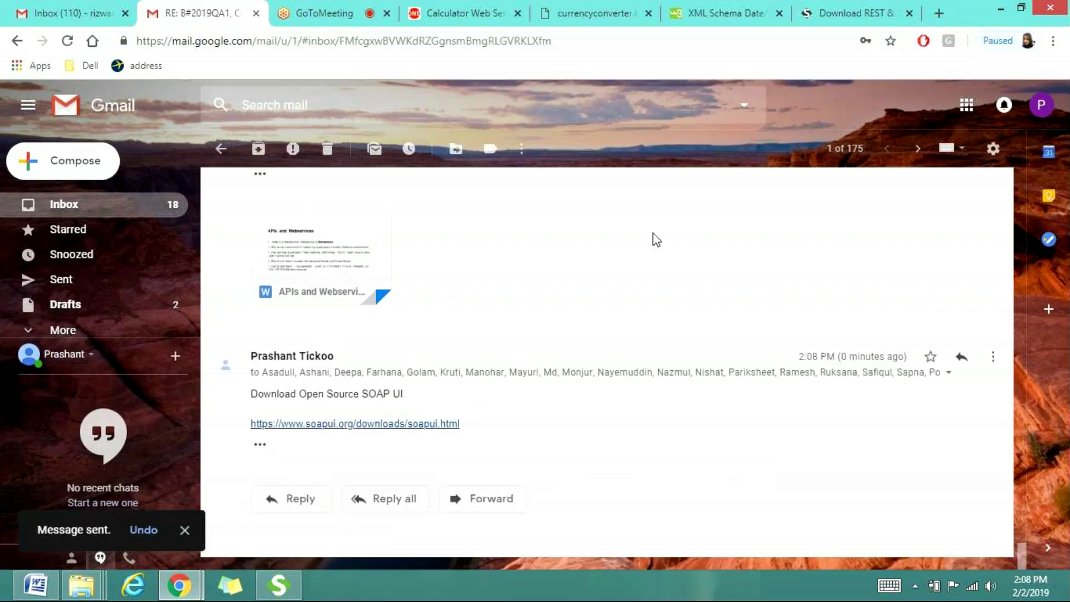
pyautogui.click(278, 585)
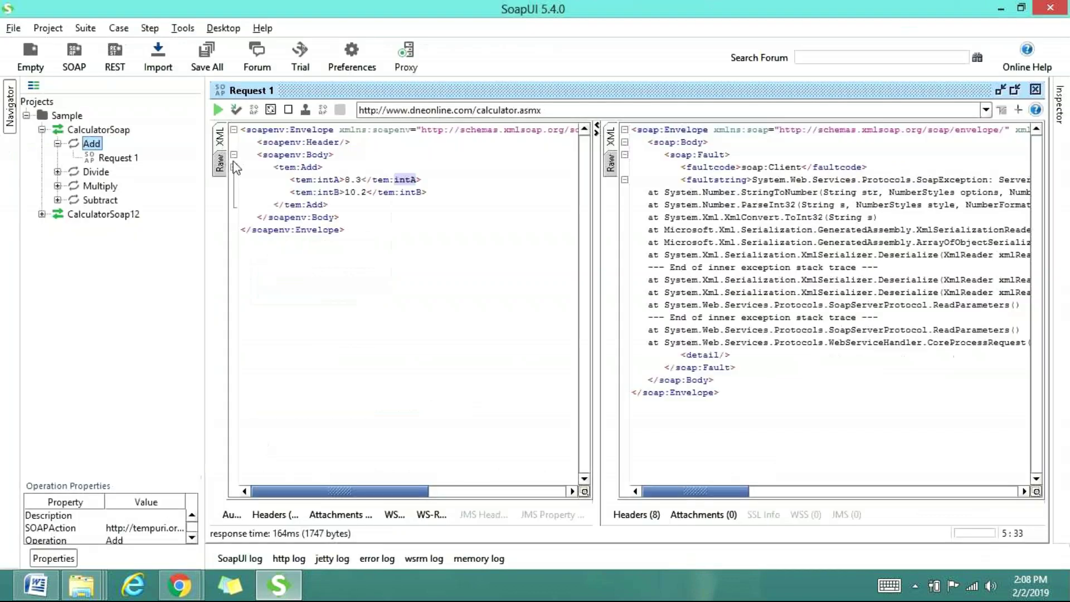
# - Open Request 1 of the Divide operation, then close the Divide and Add request windows
pyautogui.click(57, 172)
pyautogui.doubleClick(96, 187)
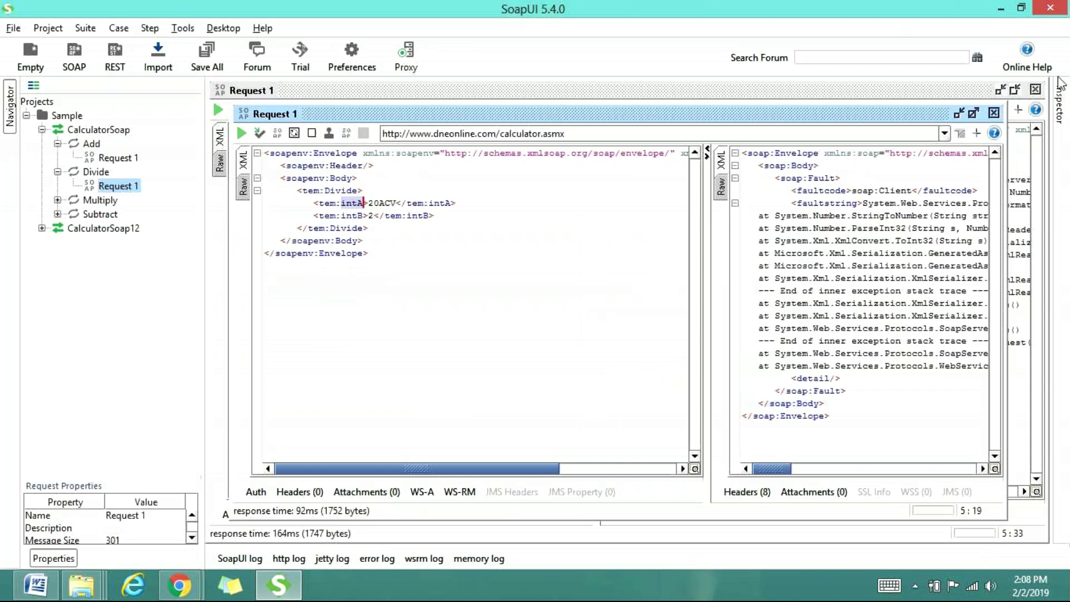
pyautogui.click(995, 113)
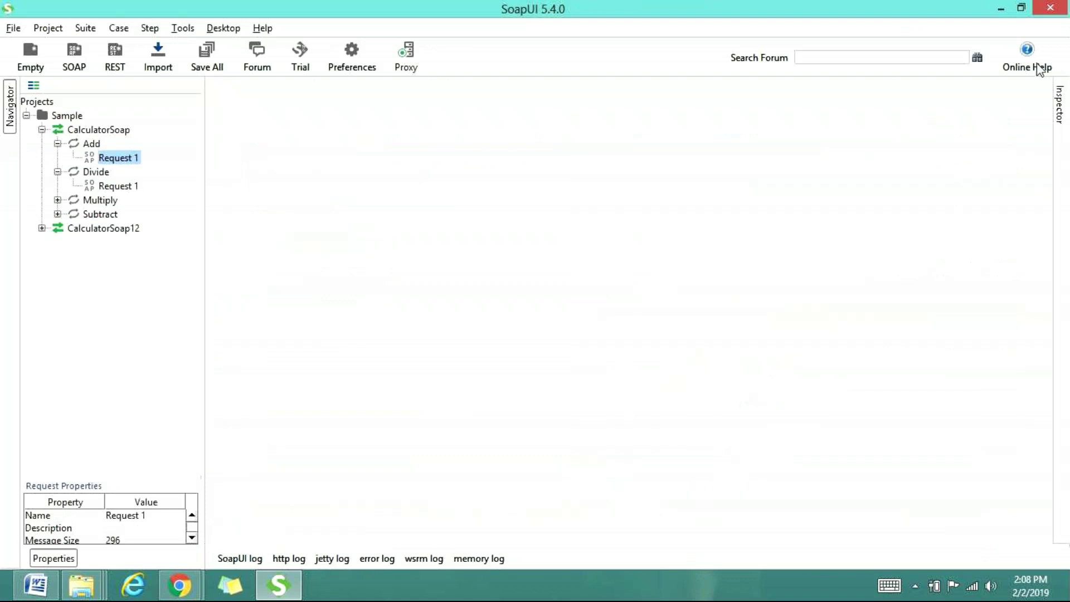
# - Minimize SoapUI, switch to the GoToMeeting page in the browser and look through the full list of meeting organizers and attendees
pyautogui.click(1002, 9)
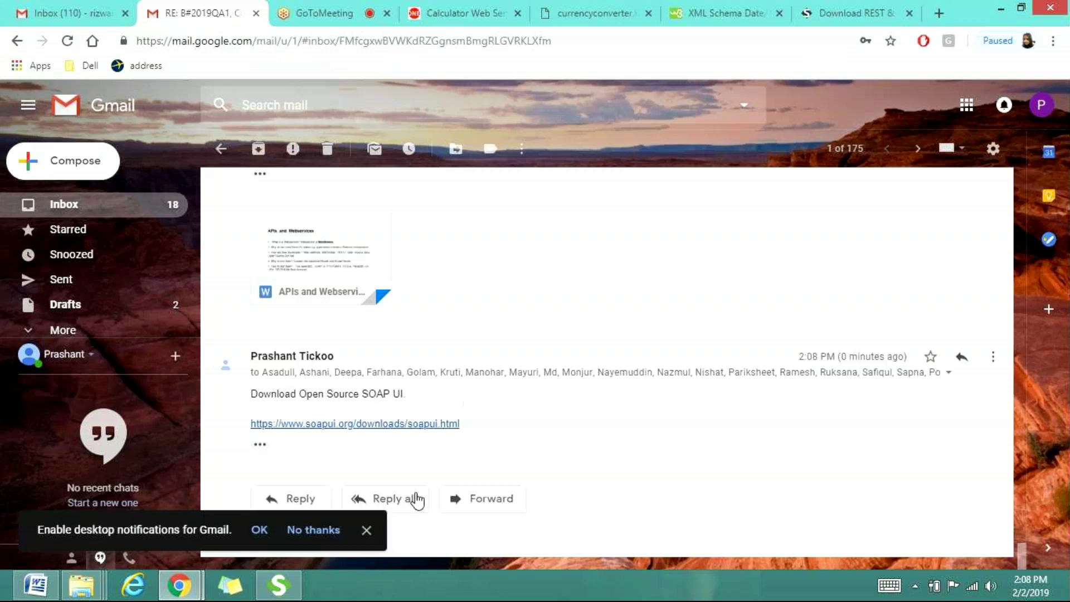
pyautogui.click(323, 13)
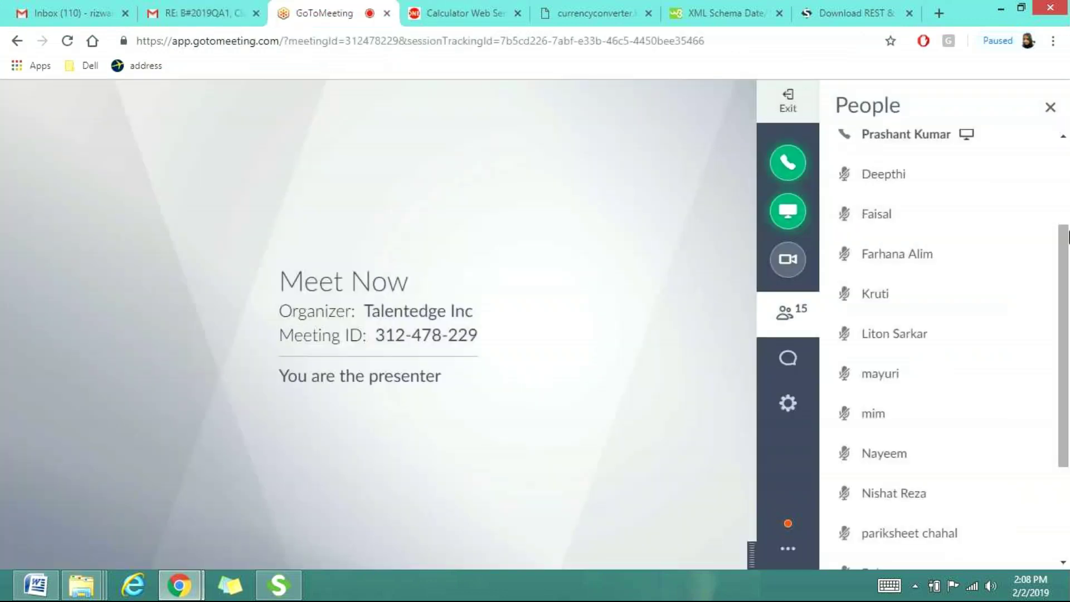
pyautogui.moveTo(1068, 237); pyautogui.dragTo(1068, 150)
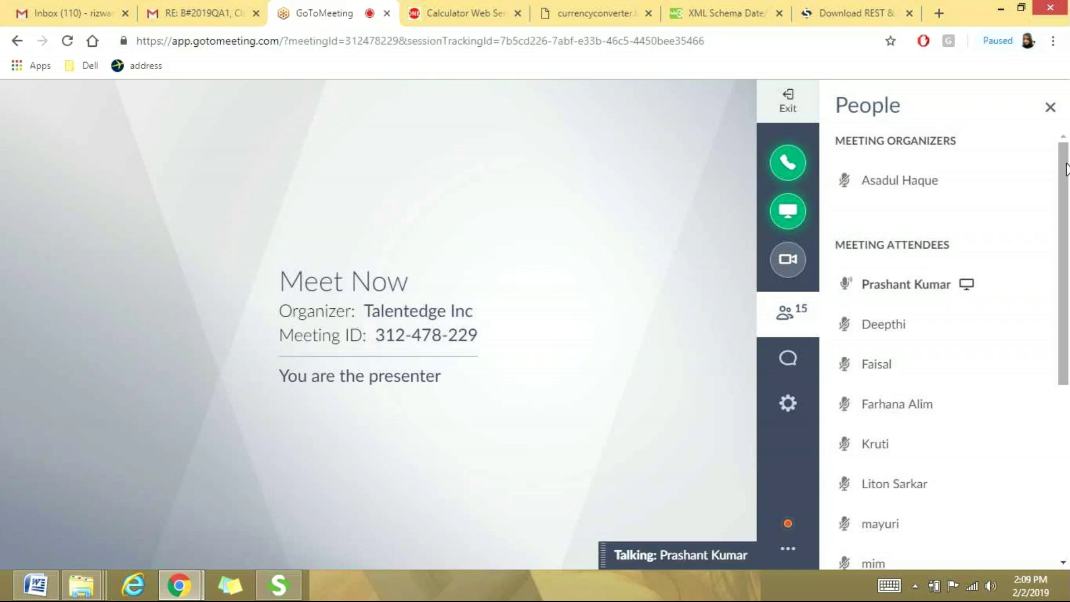
pyautogui.moveTo(1065, 167); pyautogui.dragTo(1065, 333)
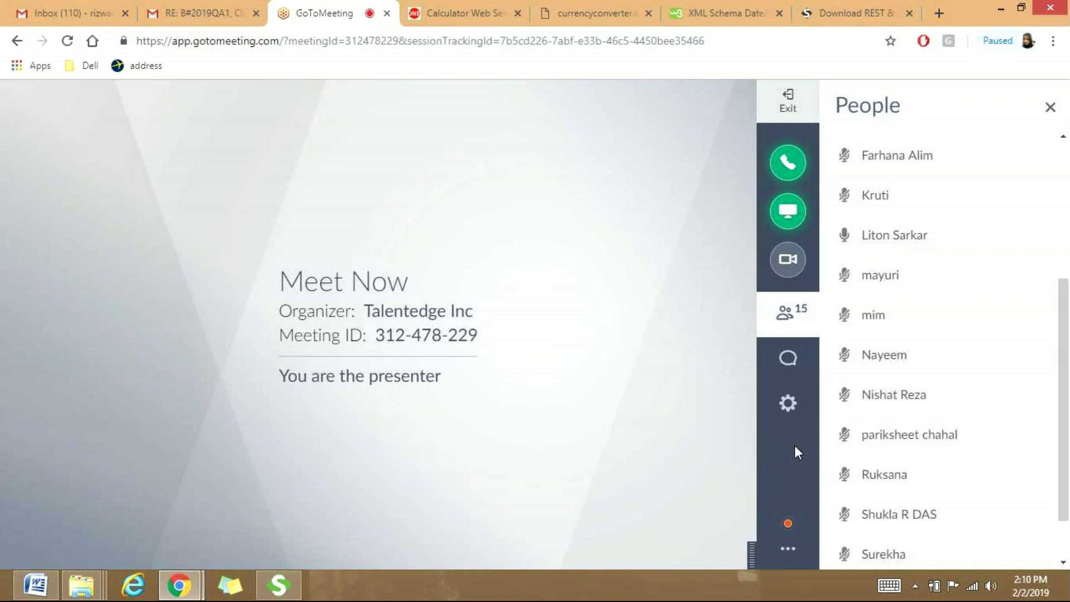
pyautogui.moveTo(1068, 345); pyautogui.dragTo(1068, 376)
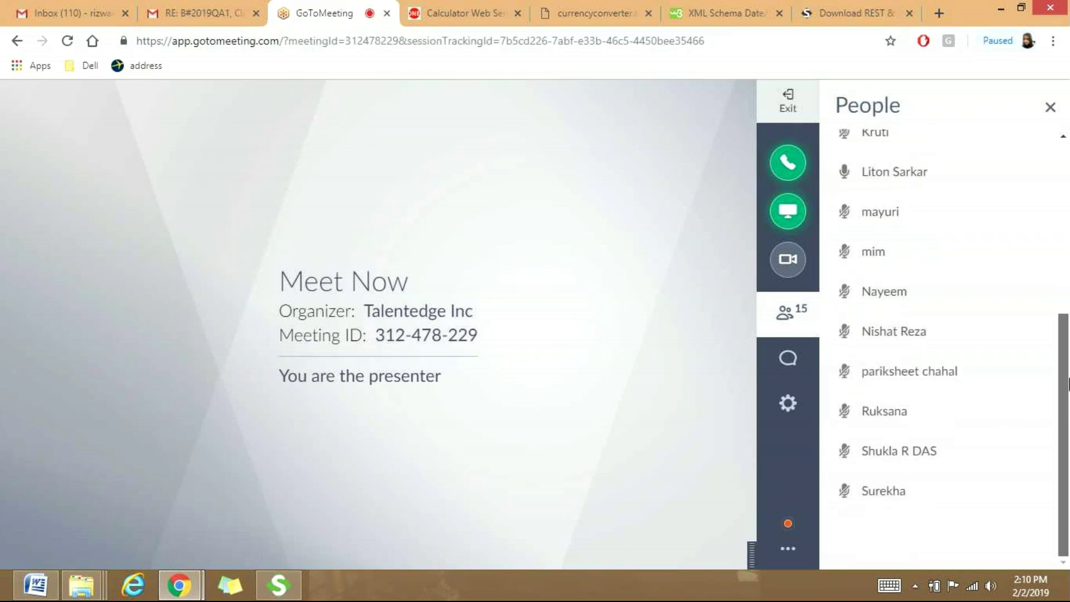
pyautogui.scroll(2, 1068, 281)
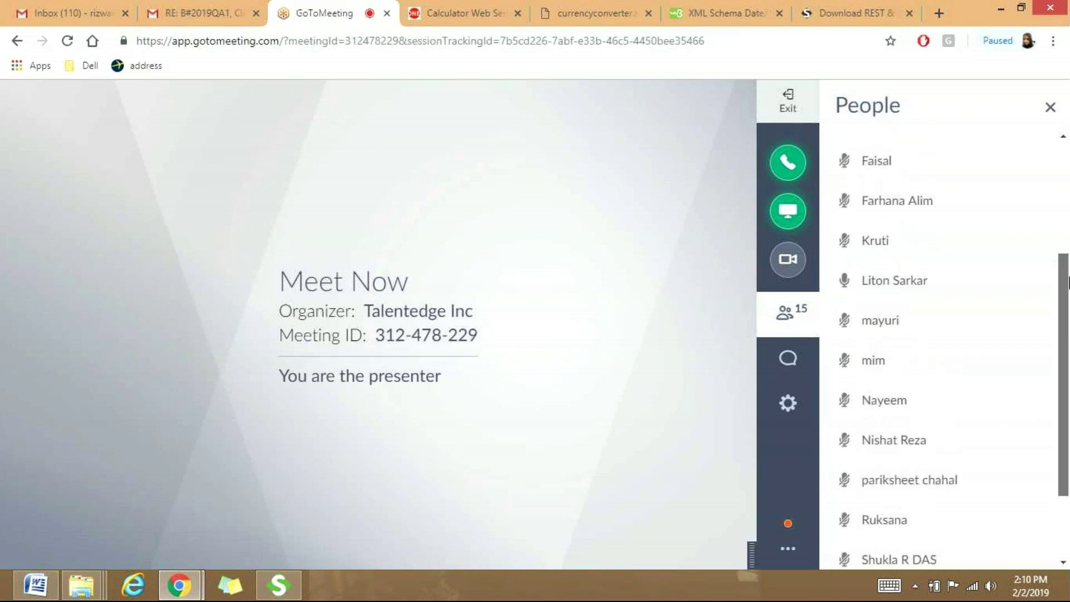
pyautogui.moveTo(1068, 281); pyautogui.dragTo(1067, 192)
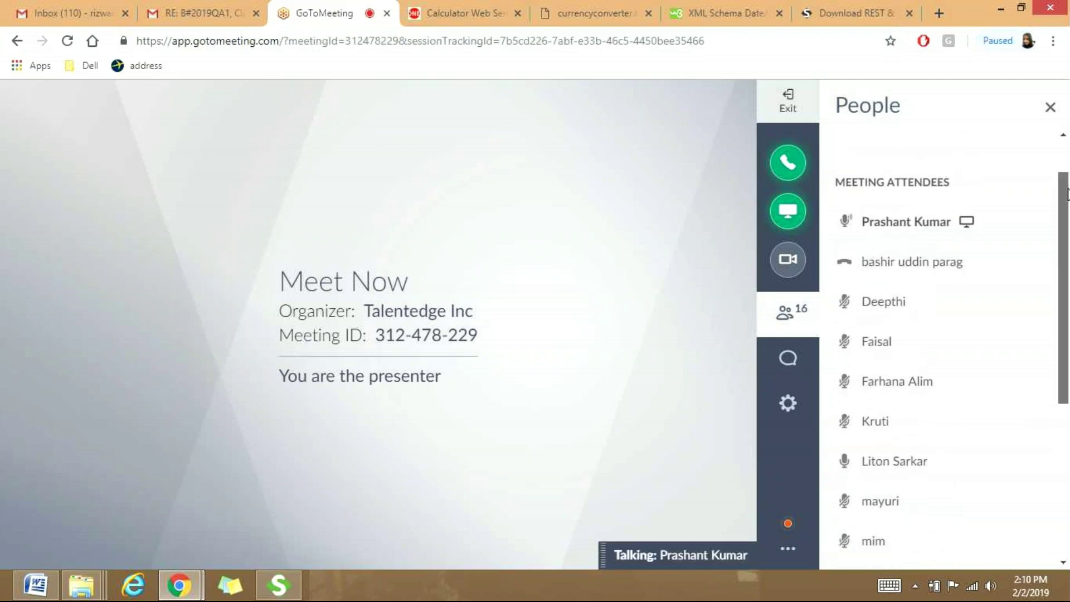
pyautogui.moveTo(1066, 194); pyautogui.dragTo(1065, 393)
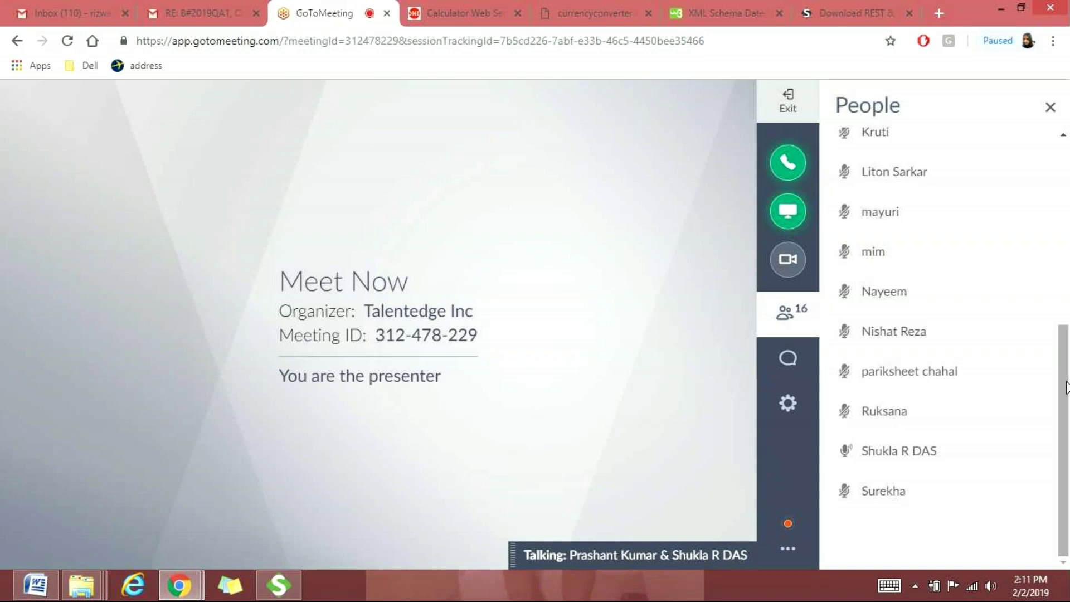
# - Switch to SoapUI, review the available Tools and Project commands, and examine the HTTP Settings and Global Properties preferences without changing them
pyautogui.click(277, 594)
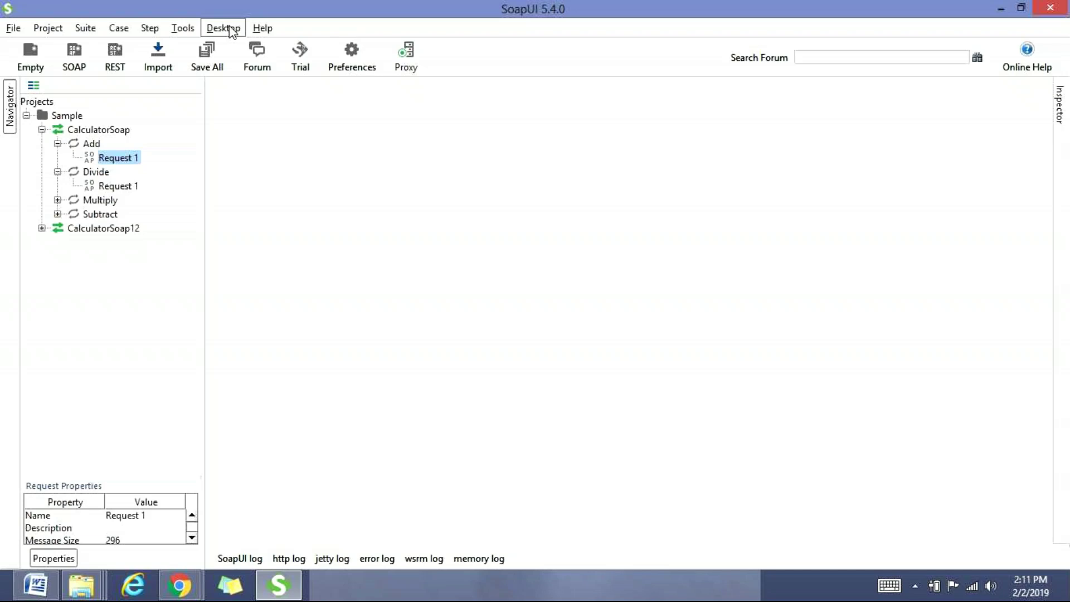
pyautogui.click(192, 29)
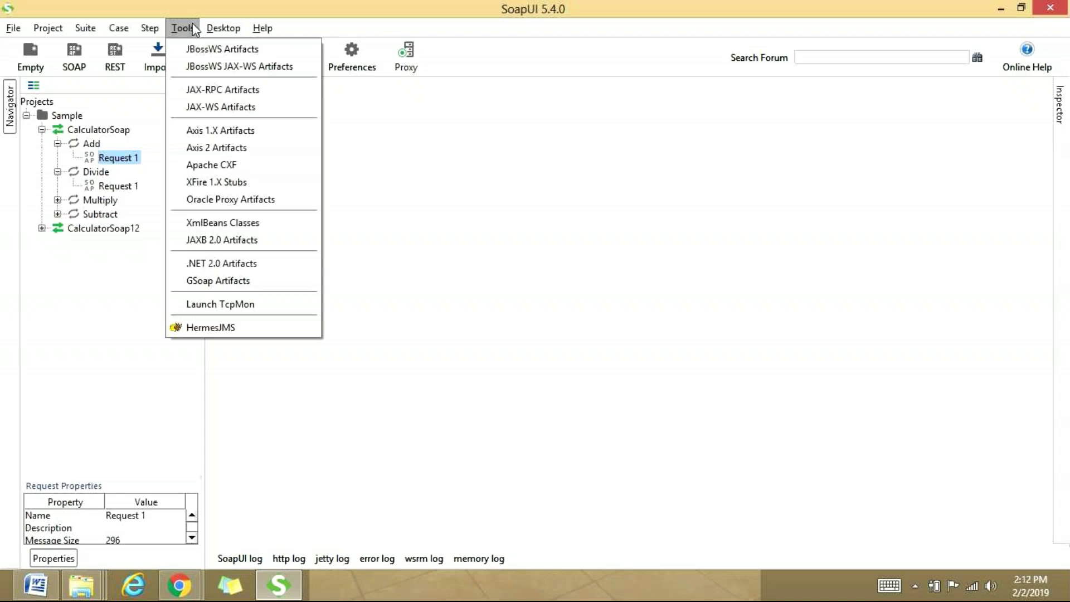
pyautogui.moveTo(85, 34)
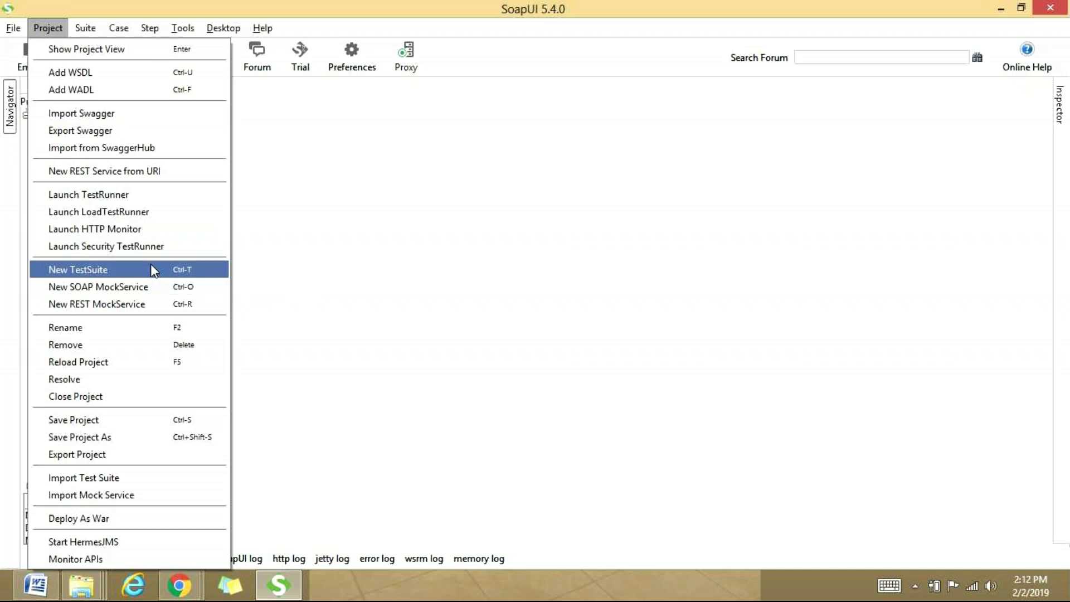
pyautogui.click(347, 55)
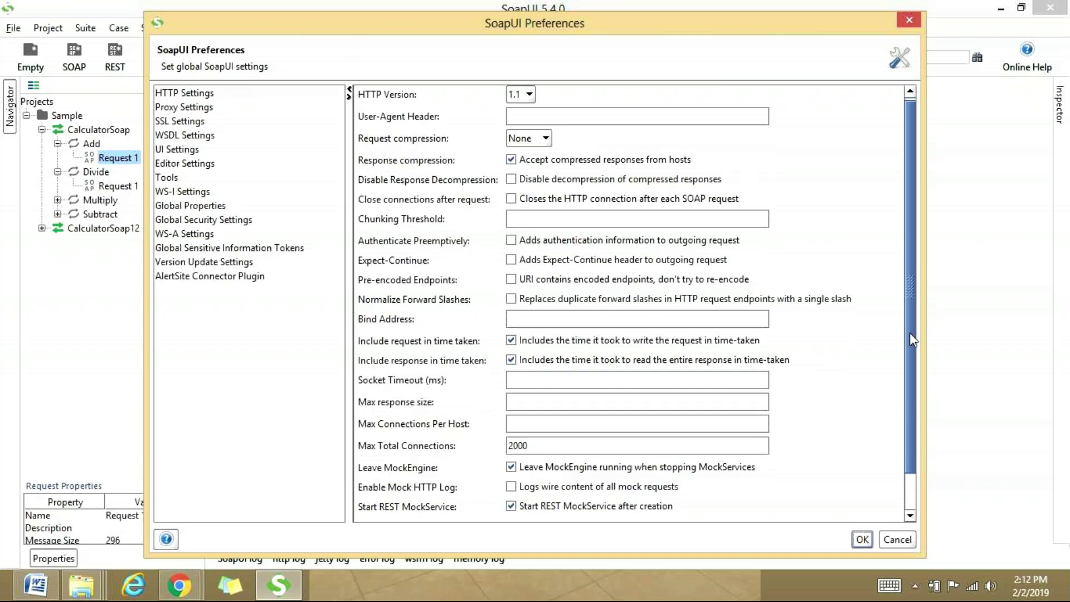
pyautogui.moveTo(910, 336); pyautogui.dragTo(900, 262)
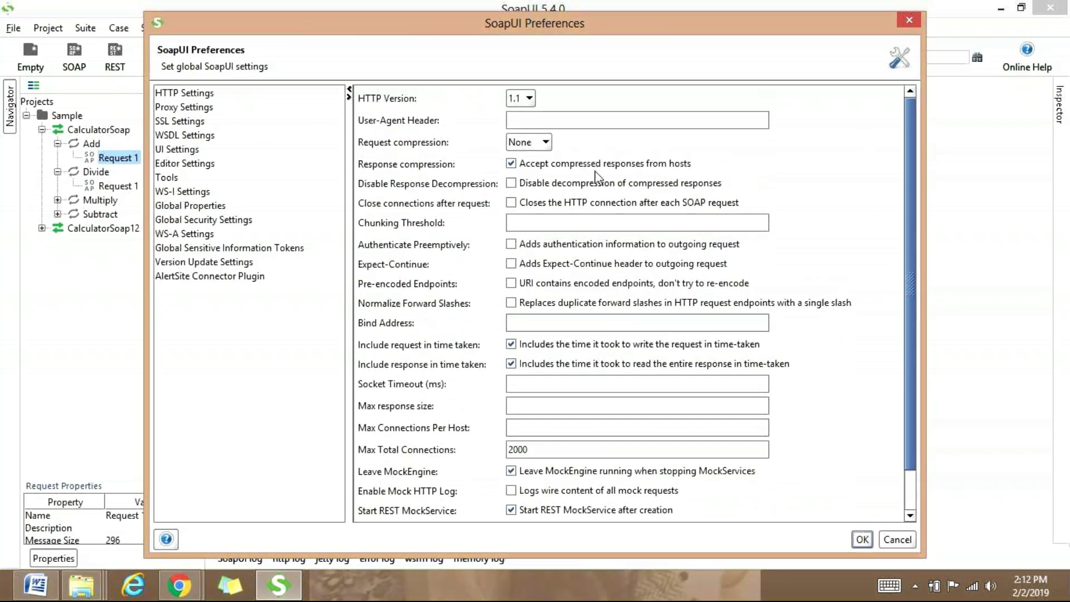
pyautogui.click(205, 209)
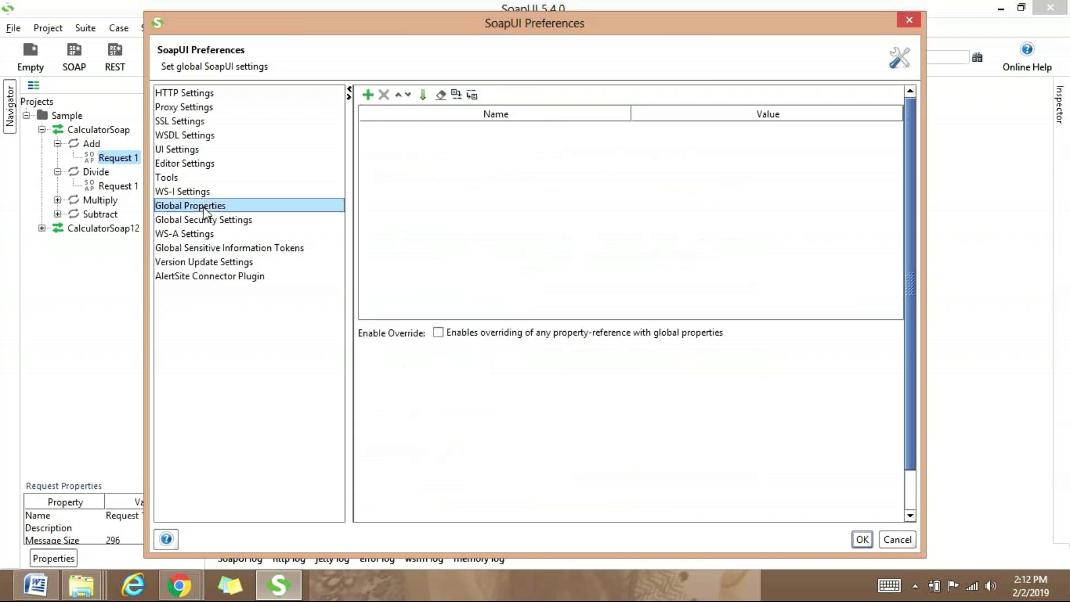
pyautogui.click(905, 24)
# - Exit SoapUI without saving the Sample project
pyautogui.click(1058, 8)
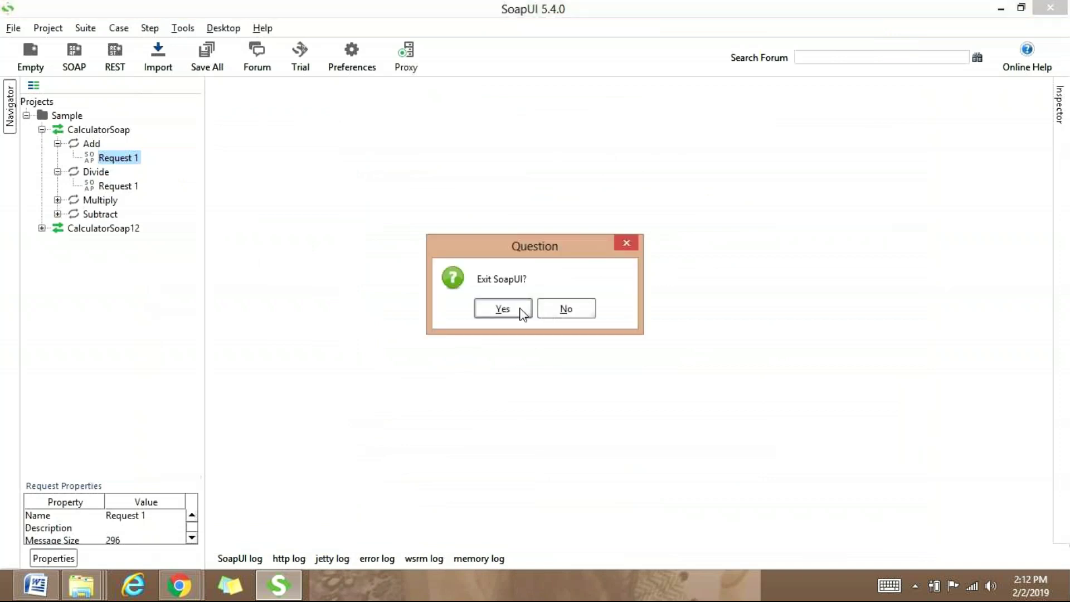
pyautogui.click(523, 313)
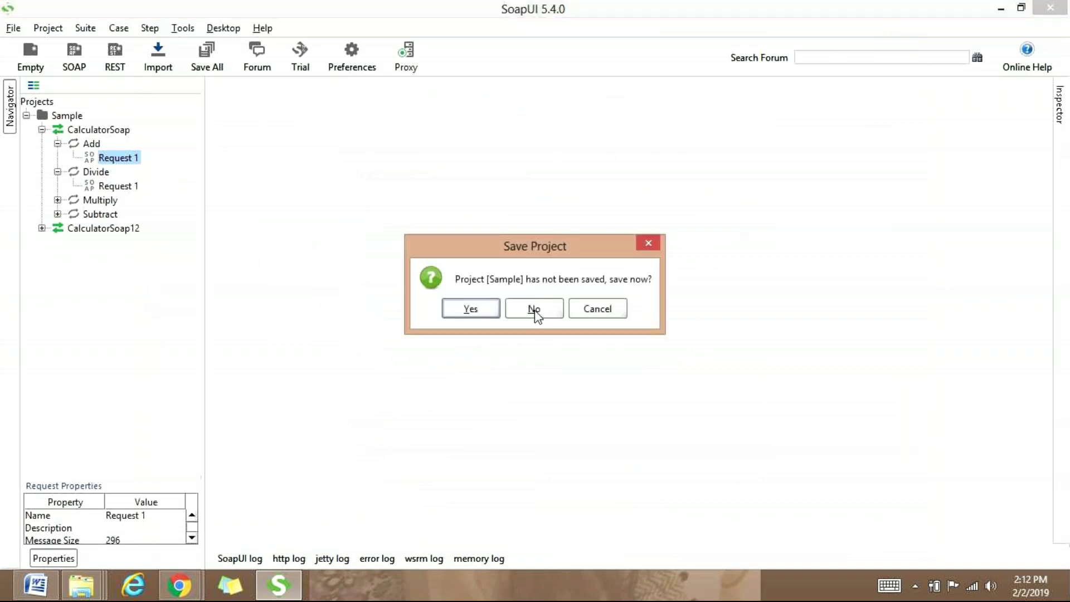
pyautogui.click(534, 314)
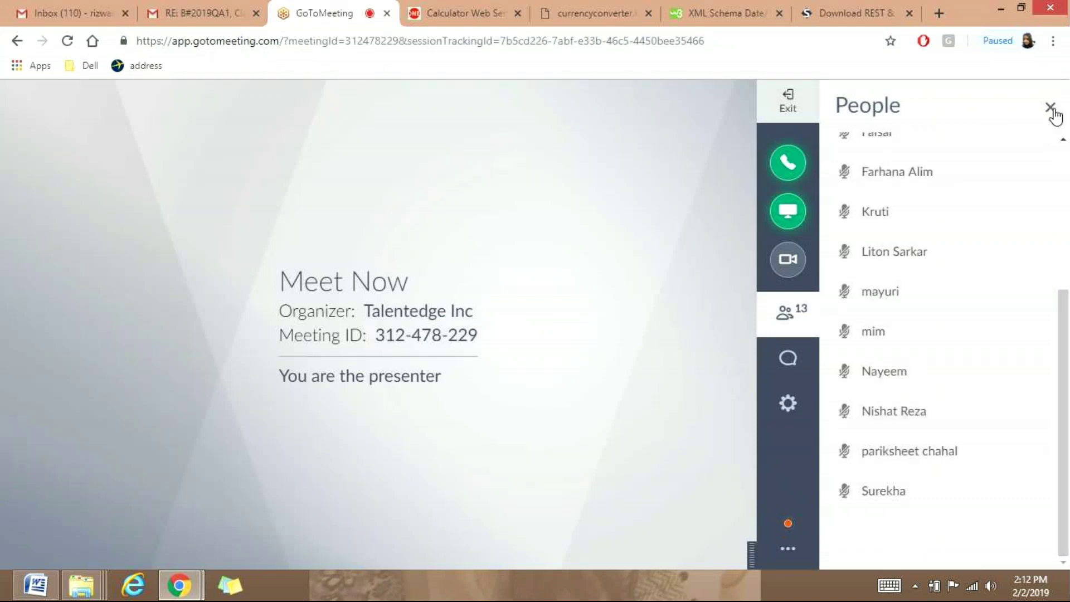
# - Check the list of remaining meeting attendees in GoToMeeting and start leaving the meeting
pyautogui.click(1064, 161)
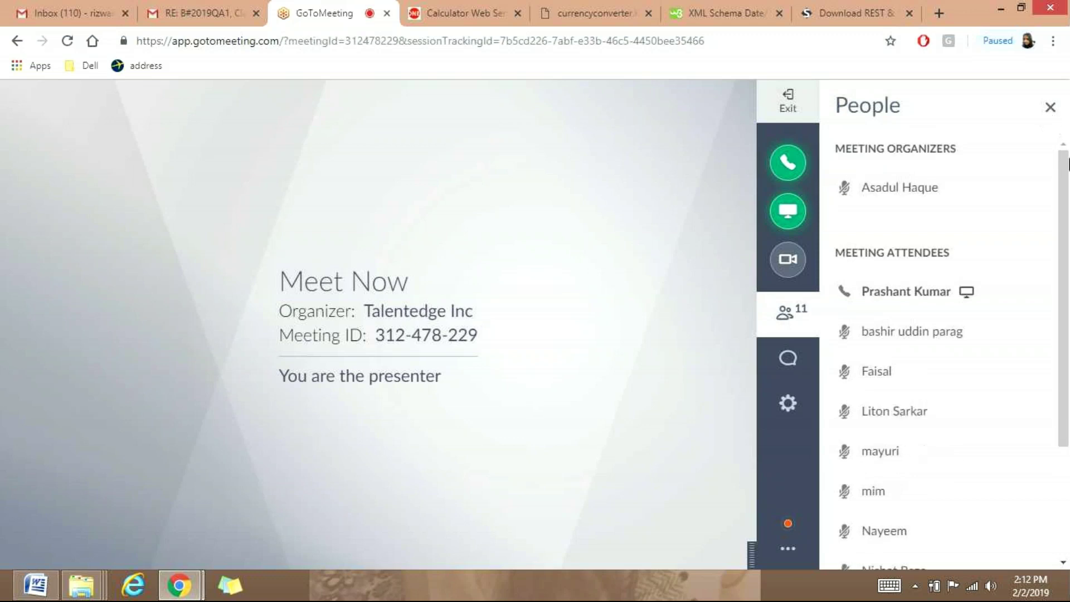
pyautogui.scroll(-2, 1068, 187)
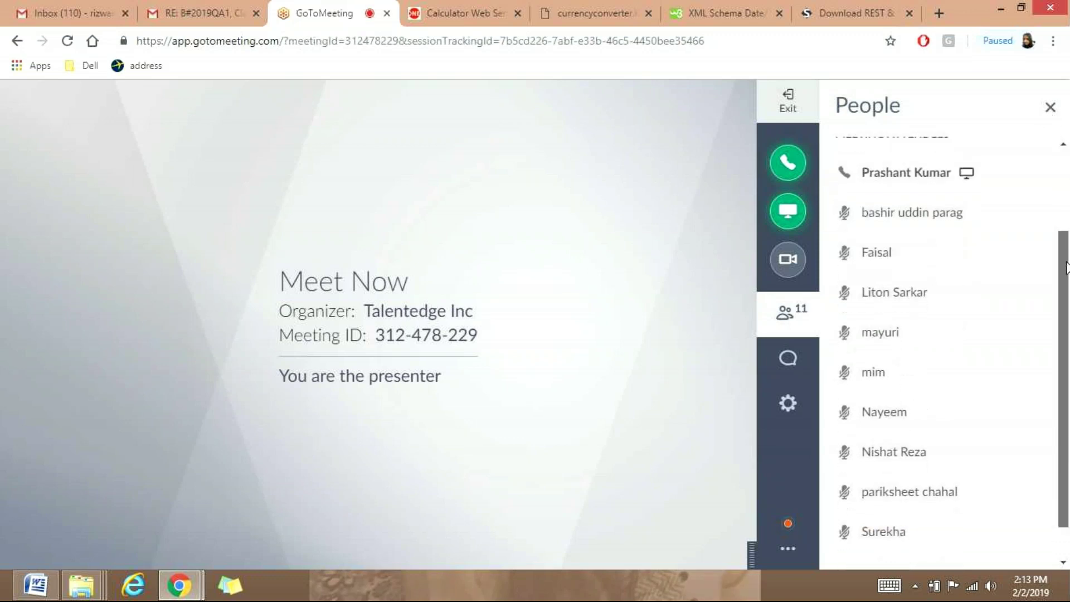
pyautogui.scroll(2, 1066, 101)
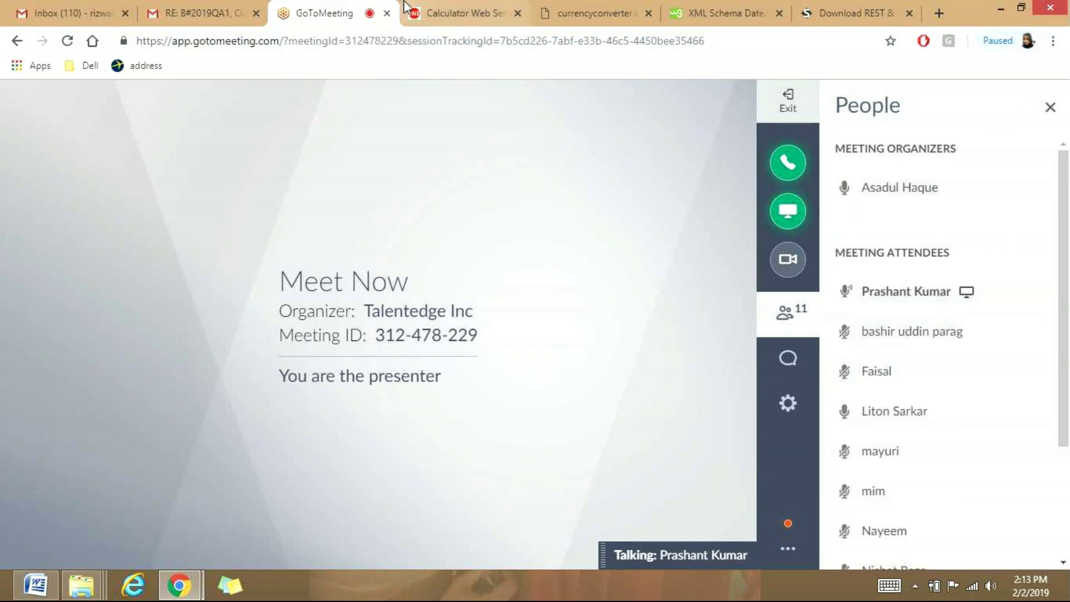
pyautogui.click(790, 95)
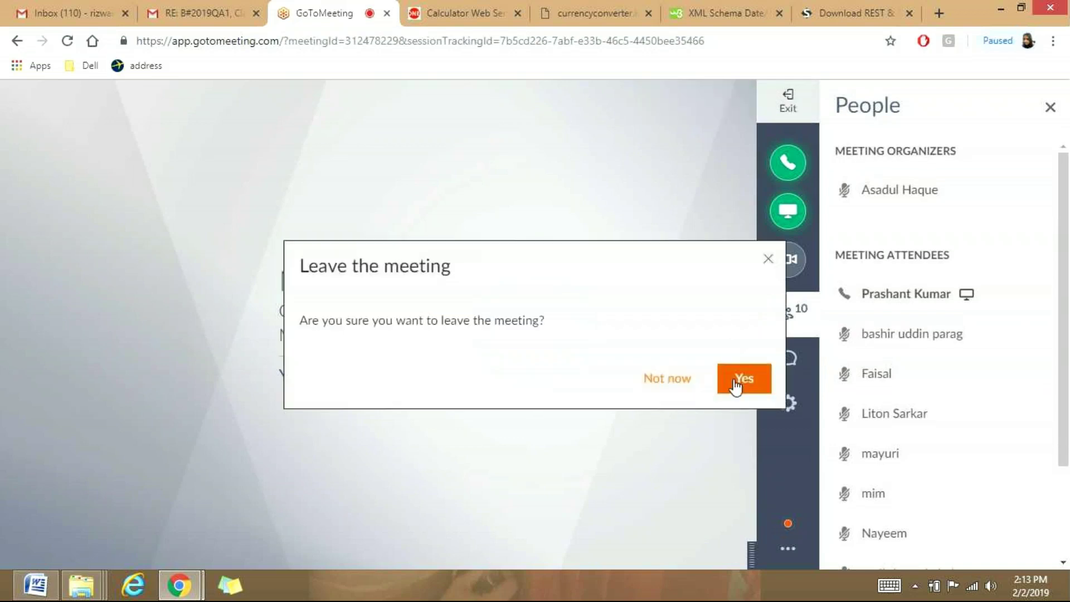